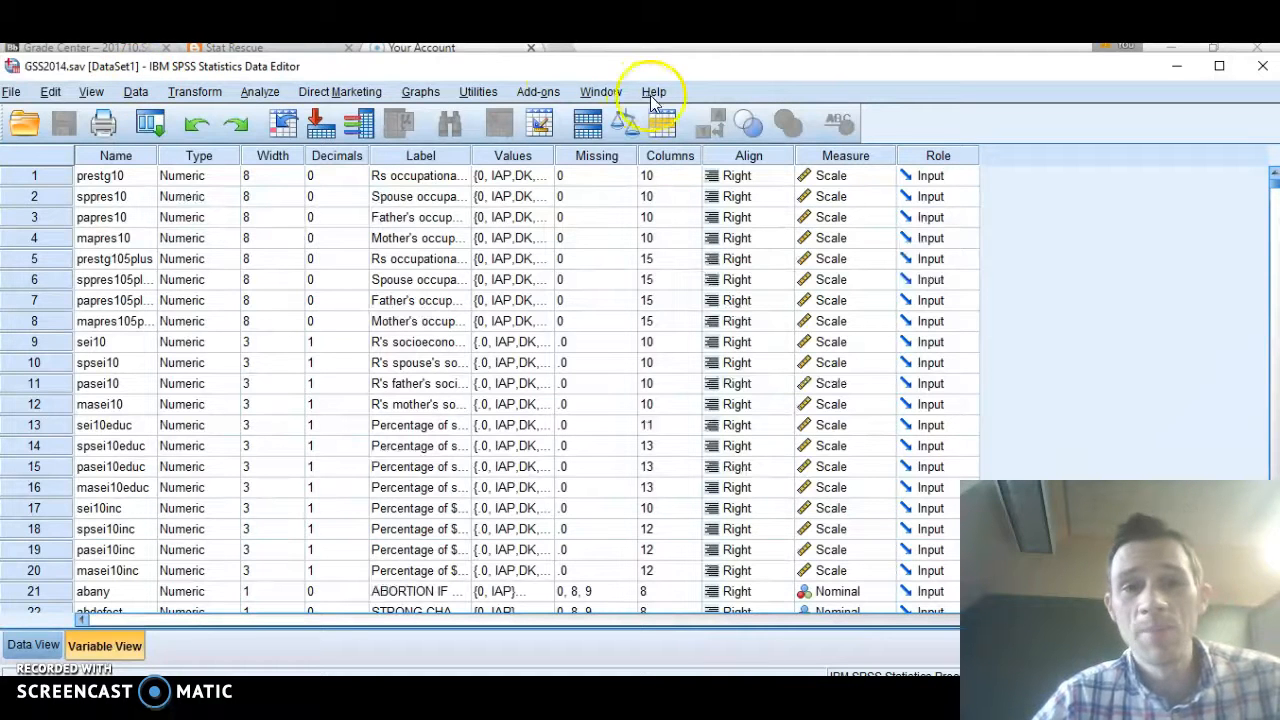
Start defining a legacy simple bar chart that uses summaries for groups of cases.
click(421, 95)
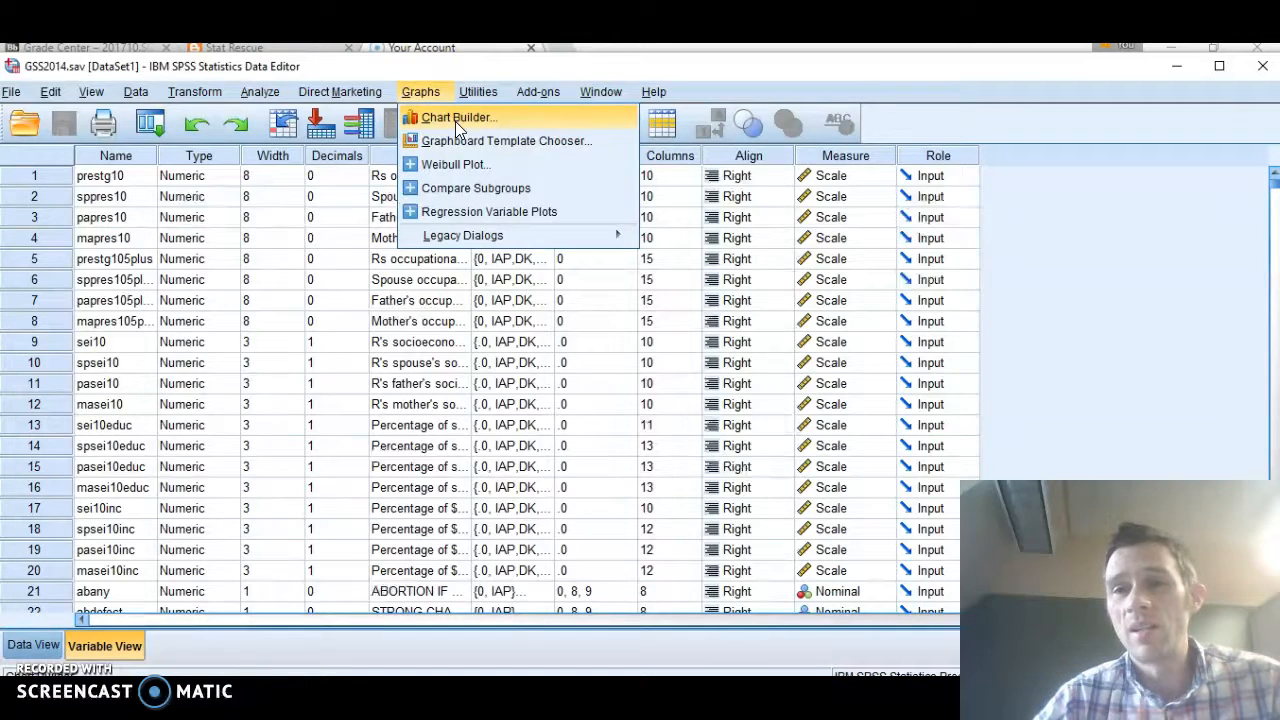
click(505, 240)
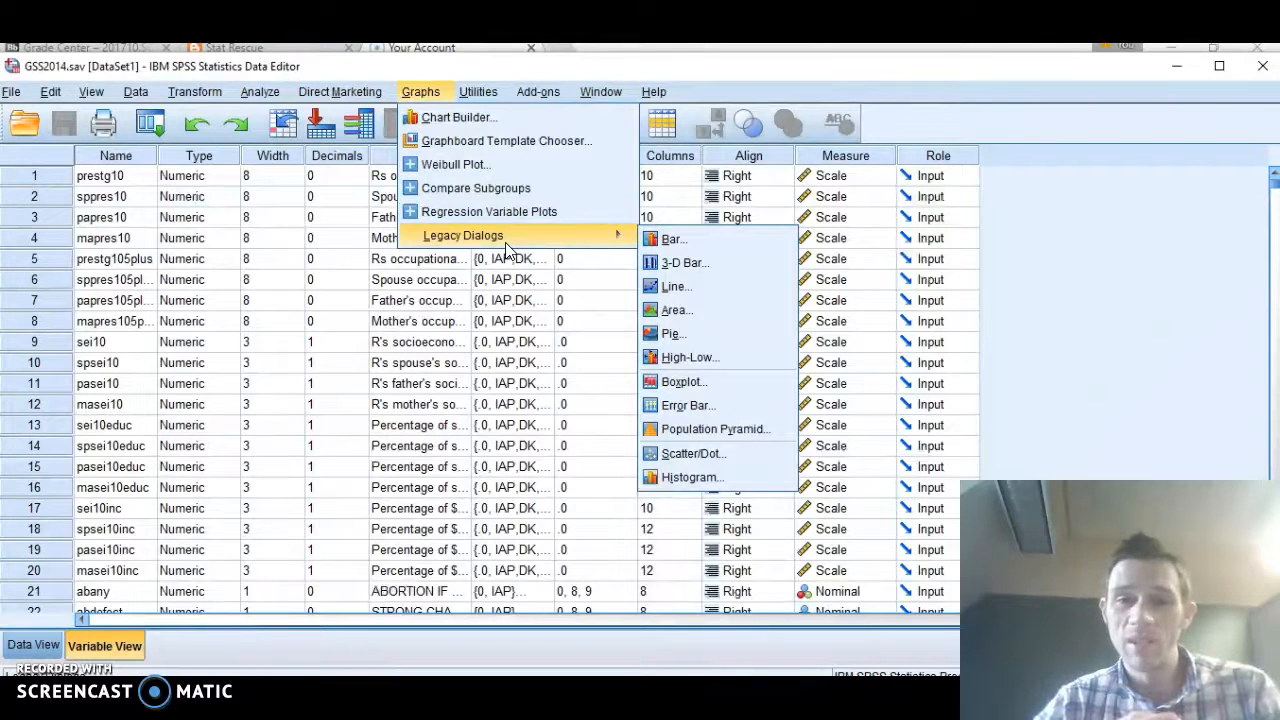
click(689, 243)
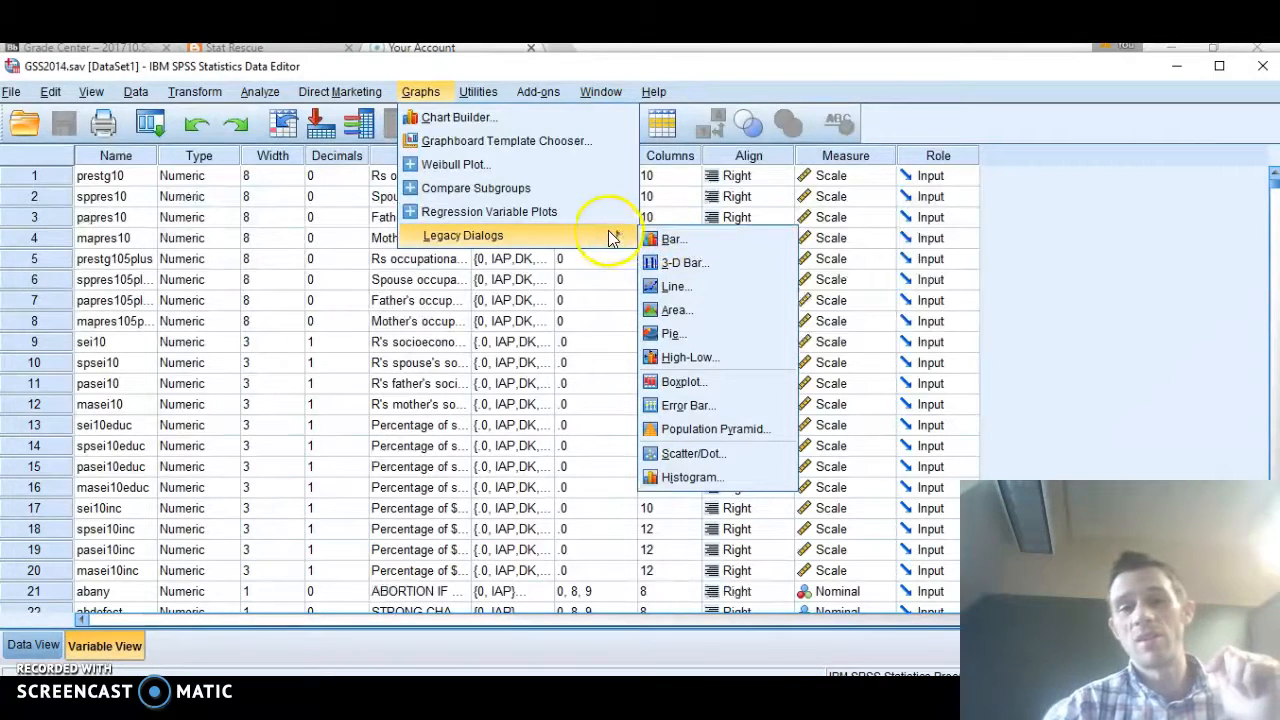
click(676, 242)
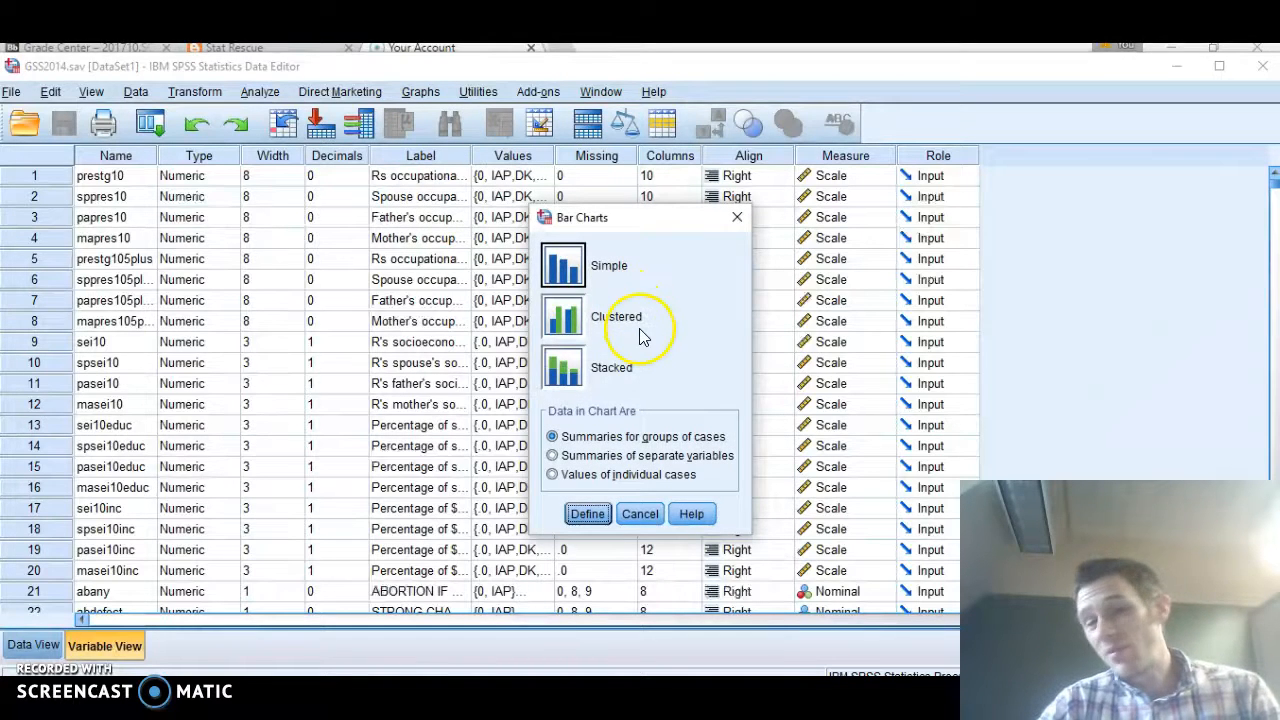
click(596, 518)
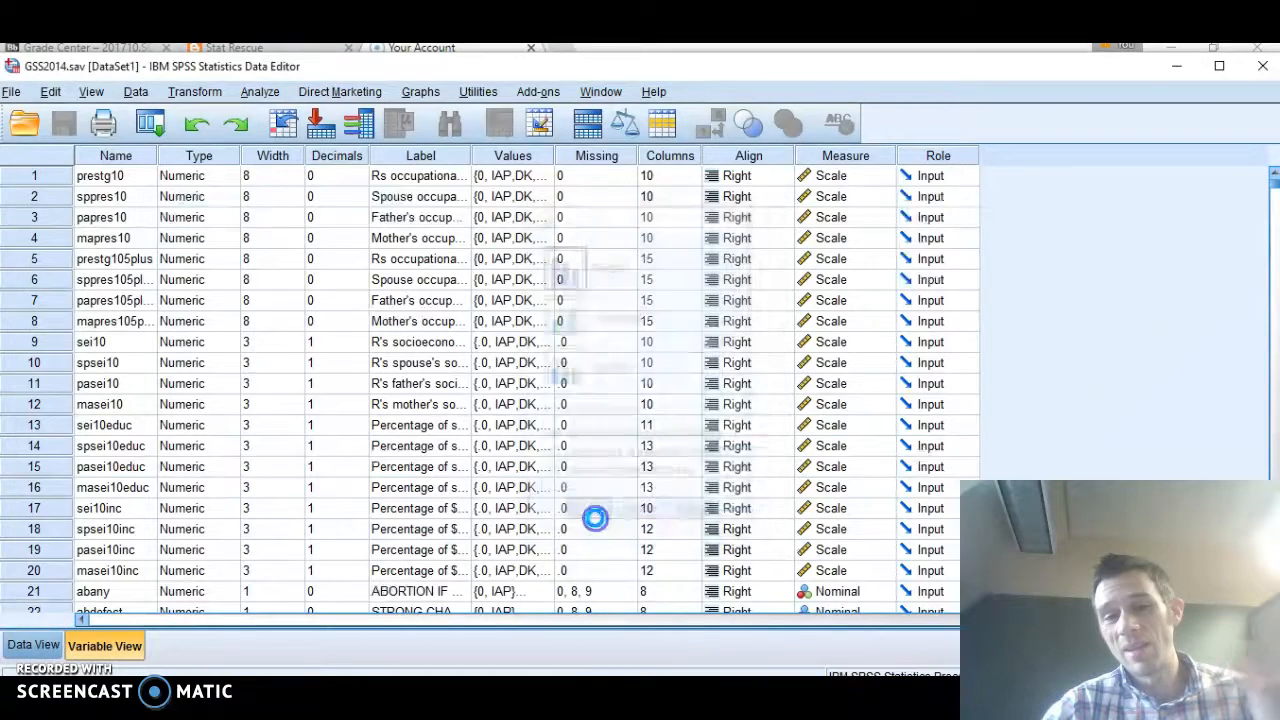
Replace the category axis variable with R's socioeconomic index (2010), generate the bar chart of case counts and view it in full.
click(630, 328)
click(575, 321)
drag(534, 212, 534, 152)
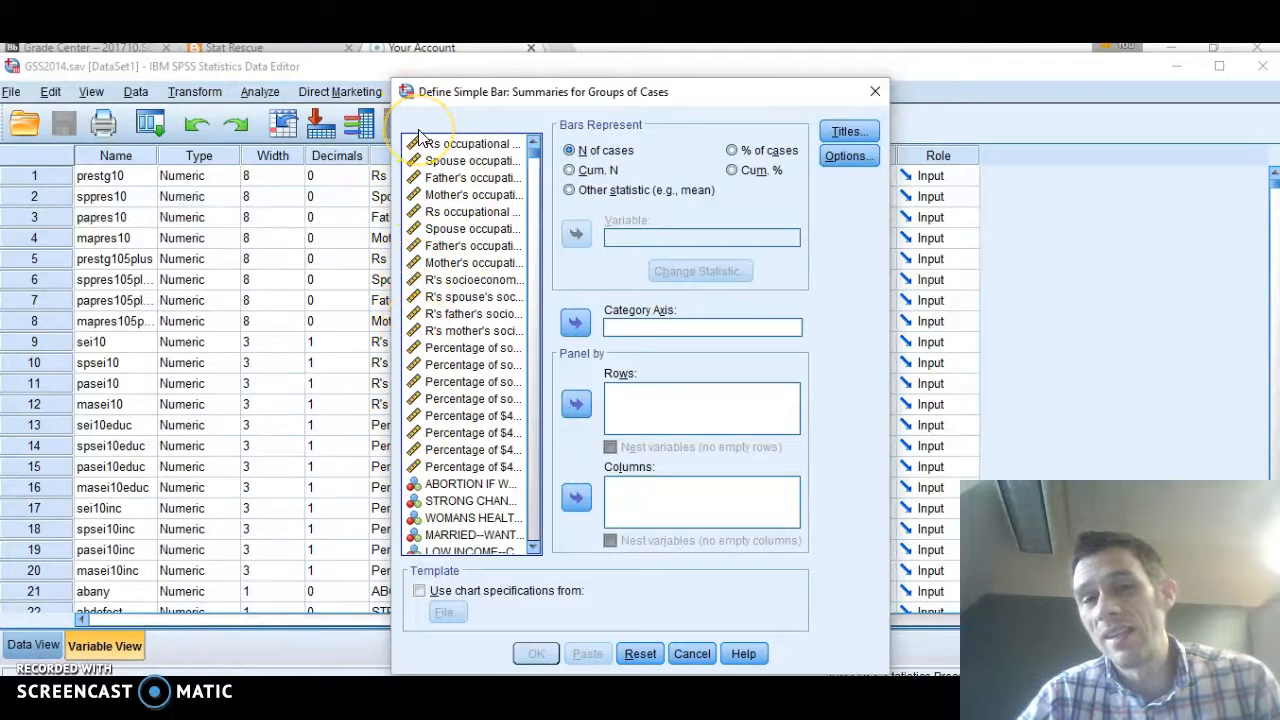
click(468, 283)
click(575, 321)
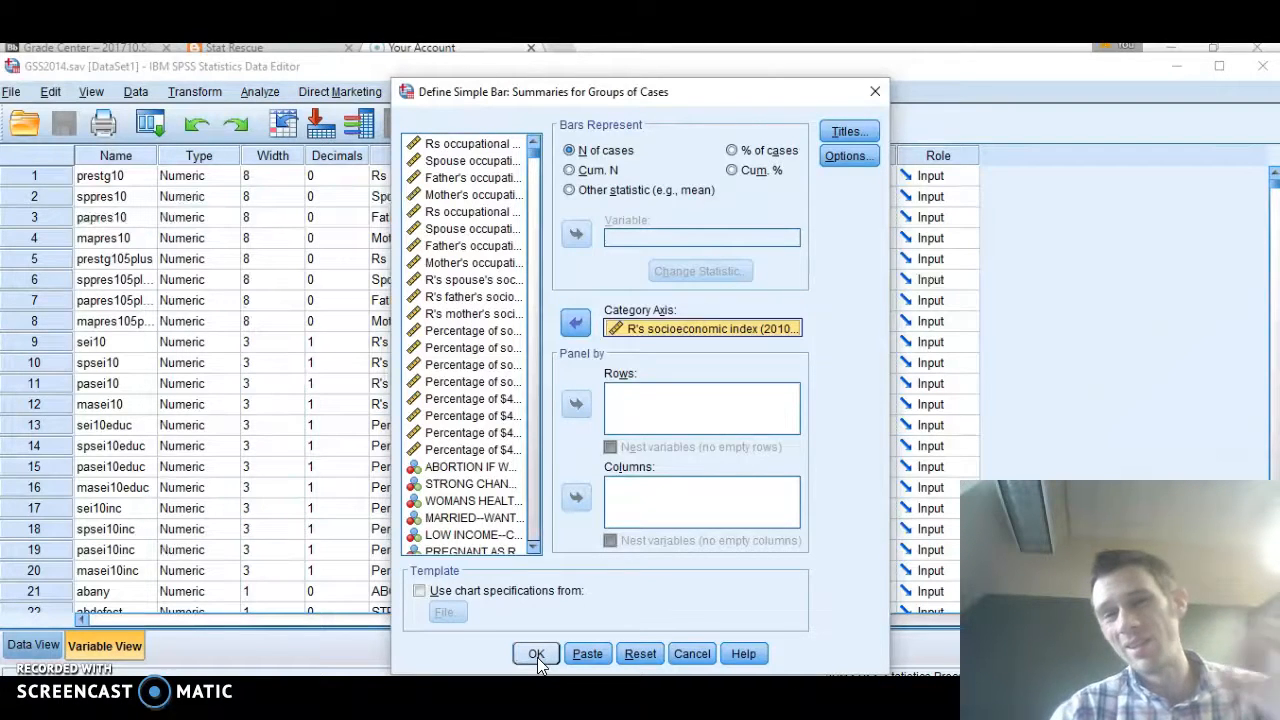
click(536, 655)
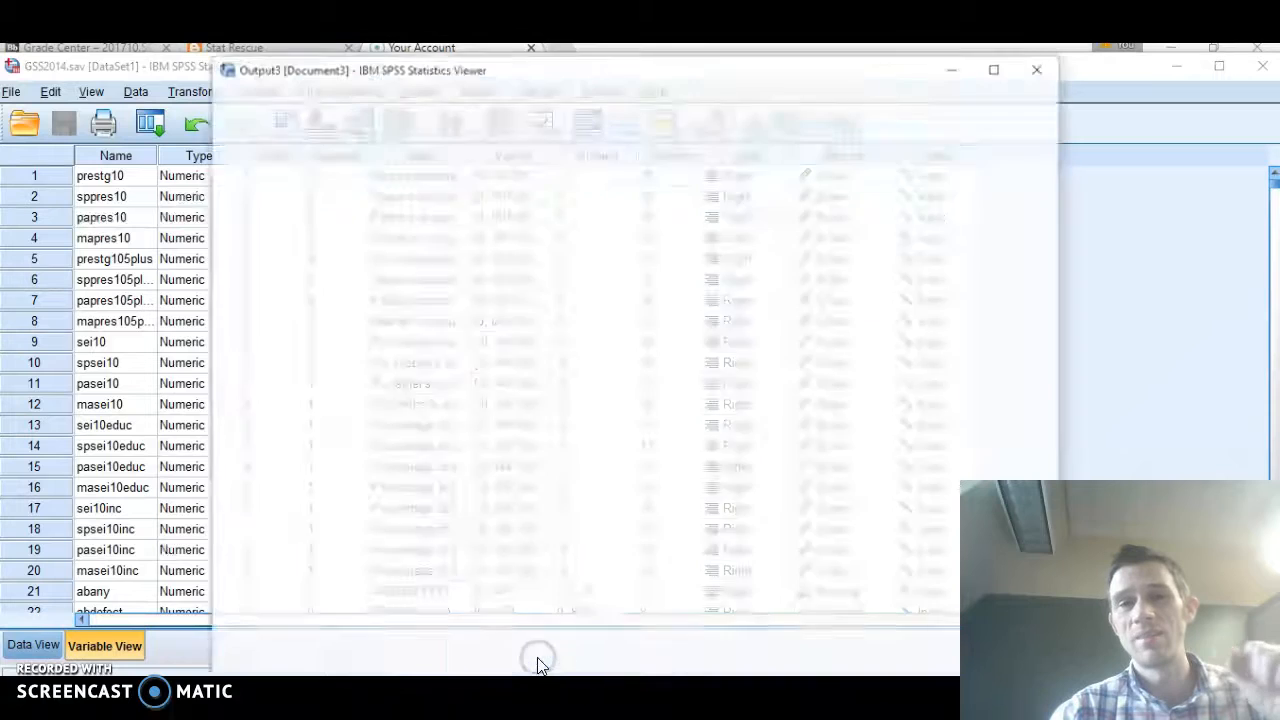
drag(775, 72, 725, 56)
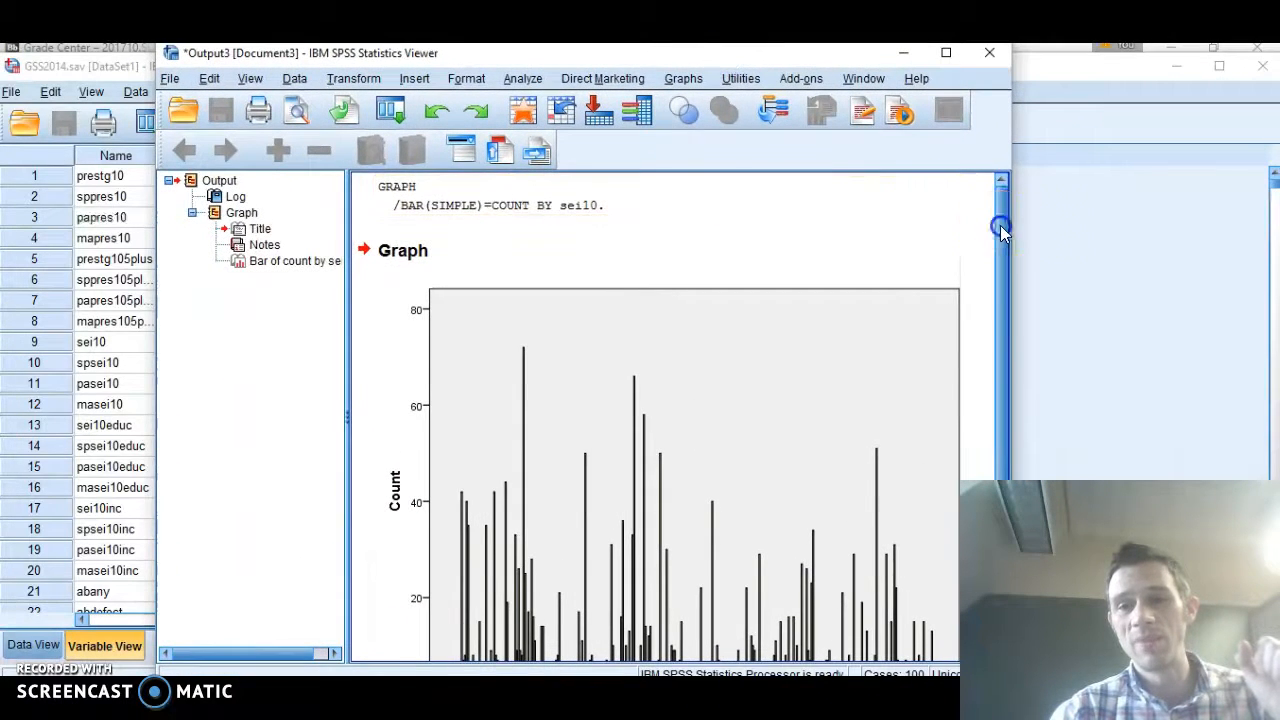
scroll(1000, 225, down, 3)
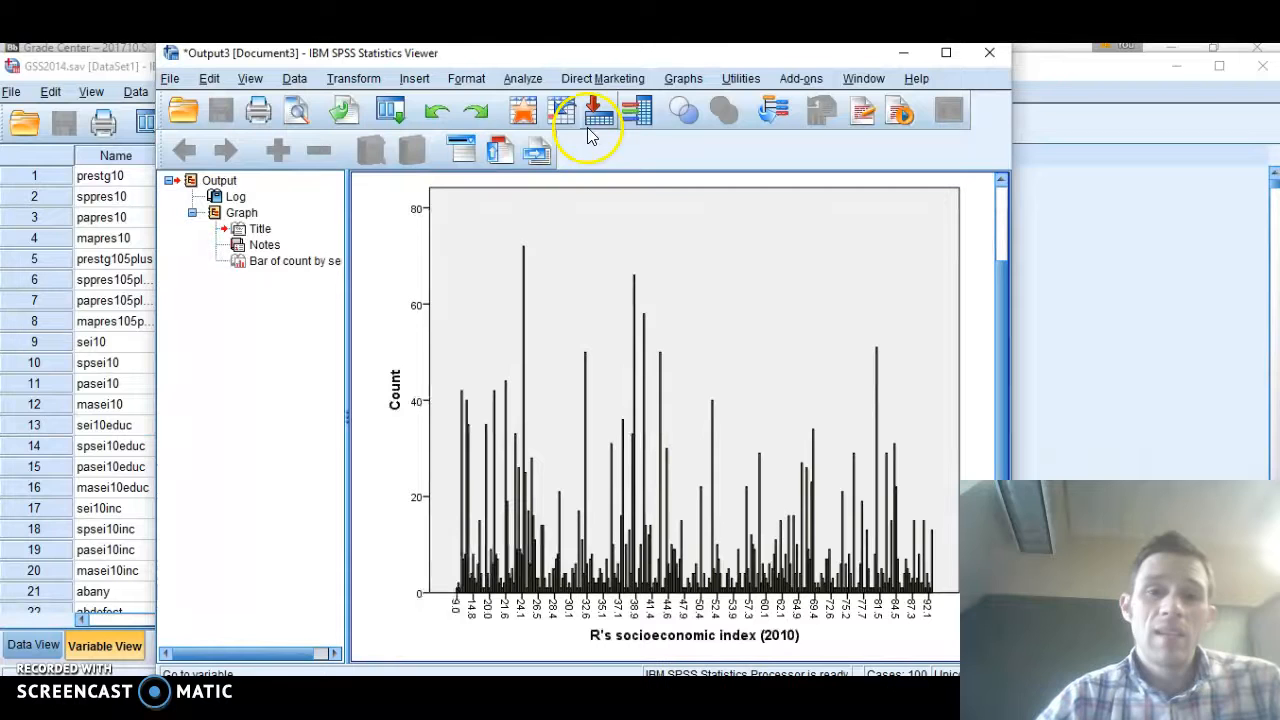
Start another simple bar chart for groups of cases and remove R's socioeconomic index from the category axis.
click(688, 79)
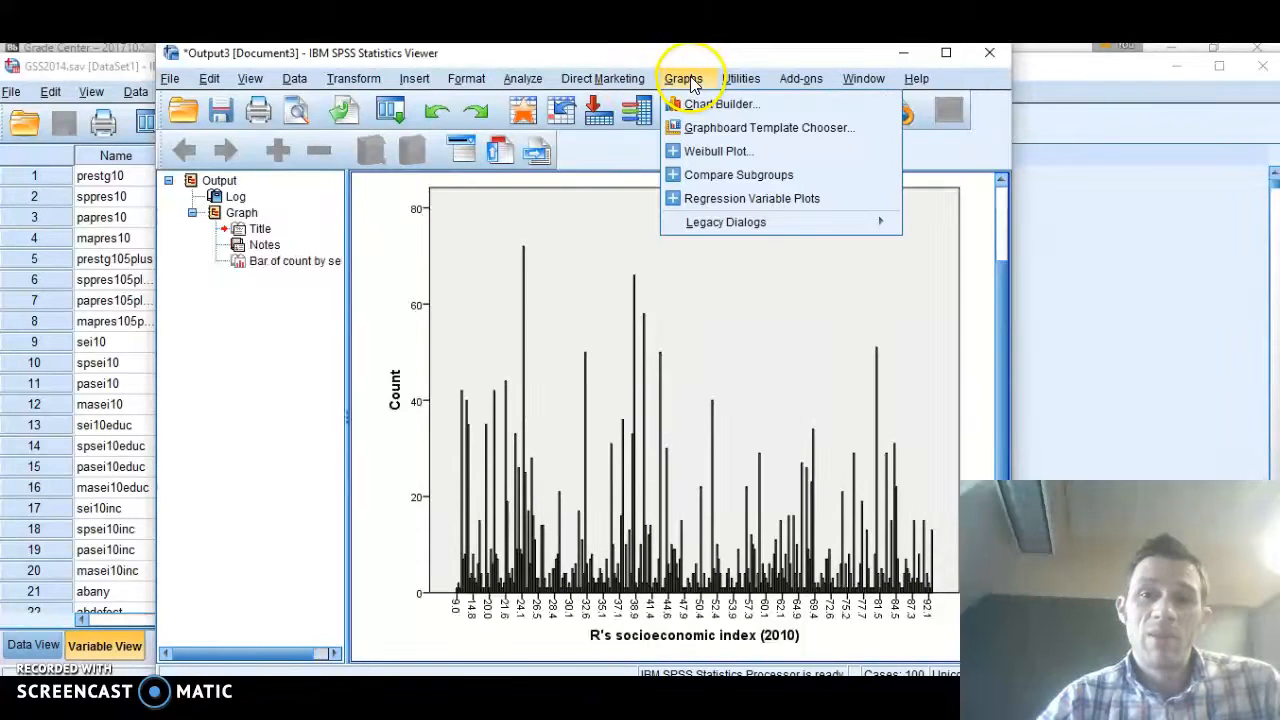
mouse_move(711, 224)
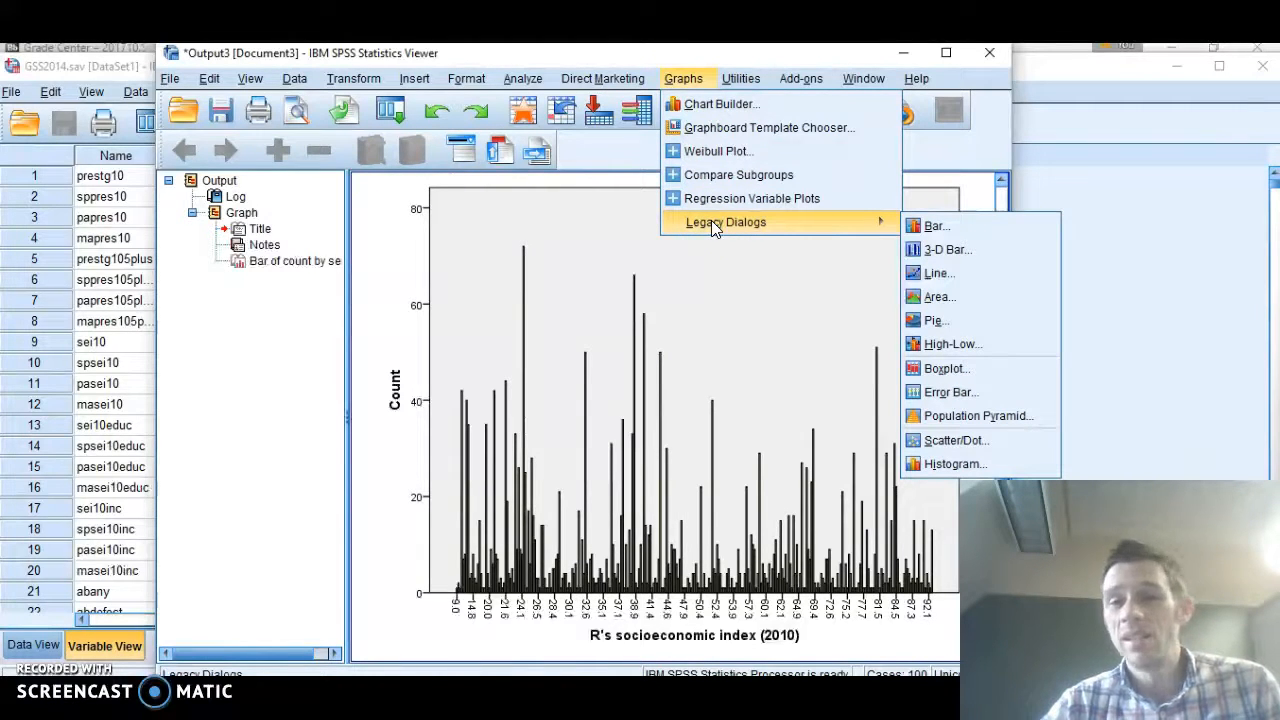
click(926, 226)
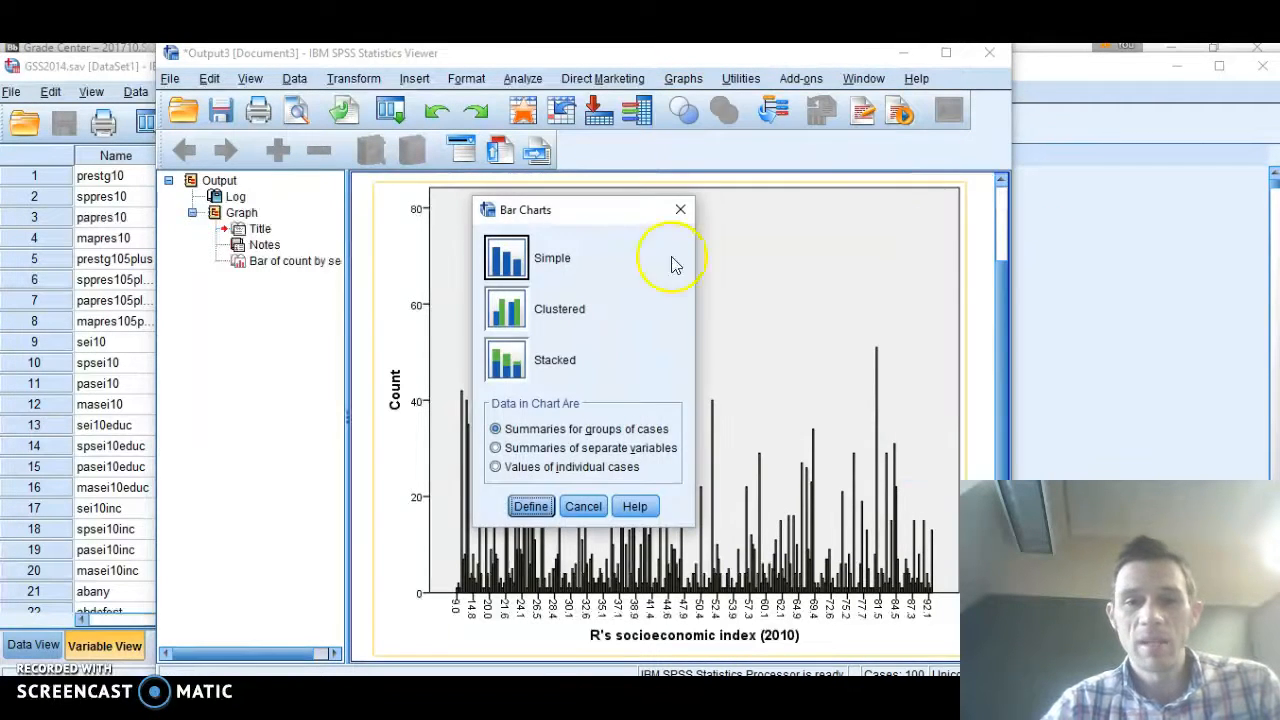
click(531, 506)
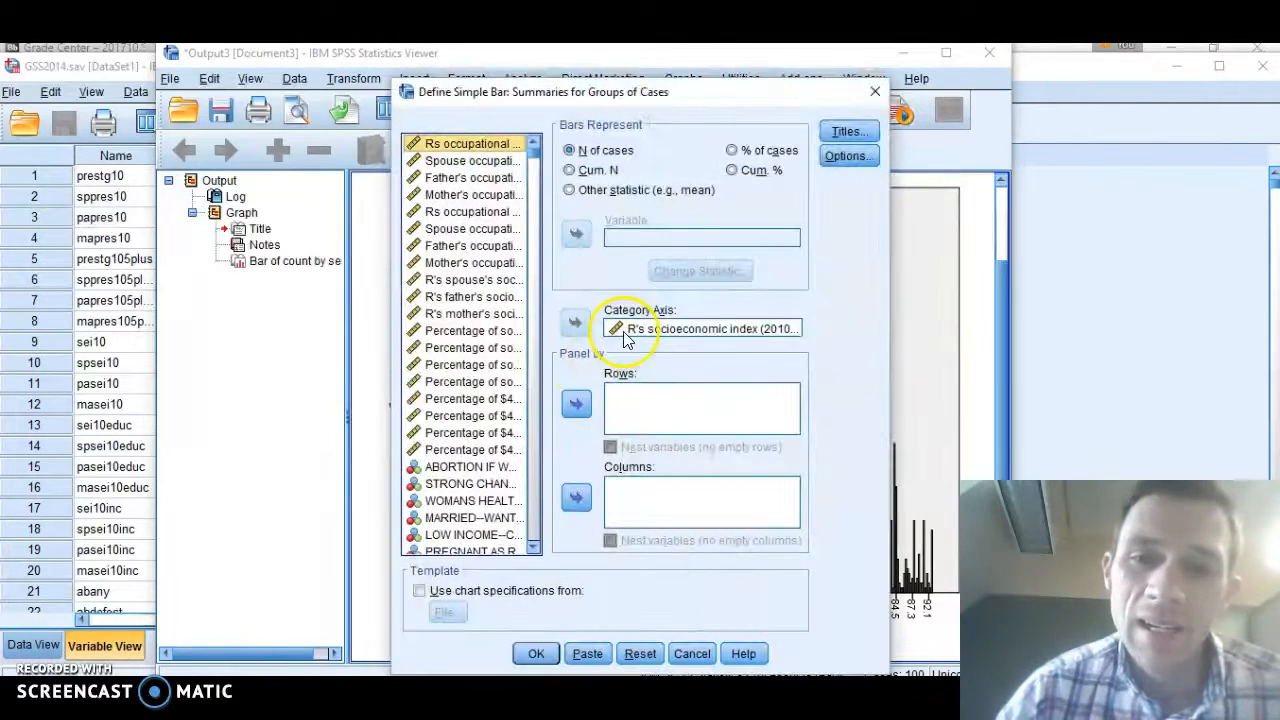
click(635, 332)
click(575, 321)
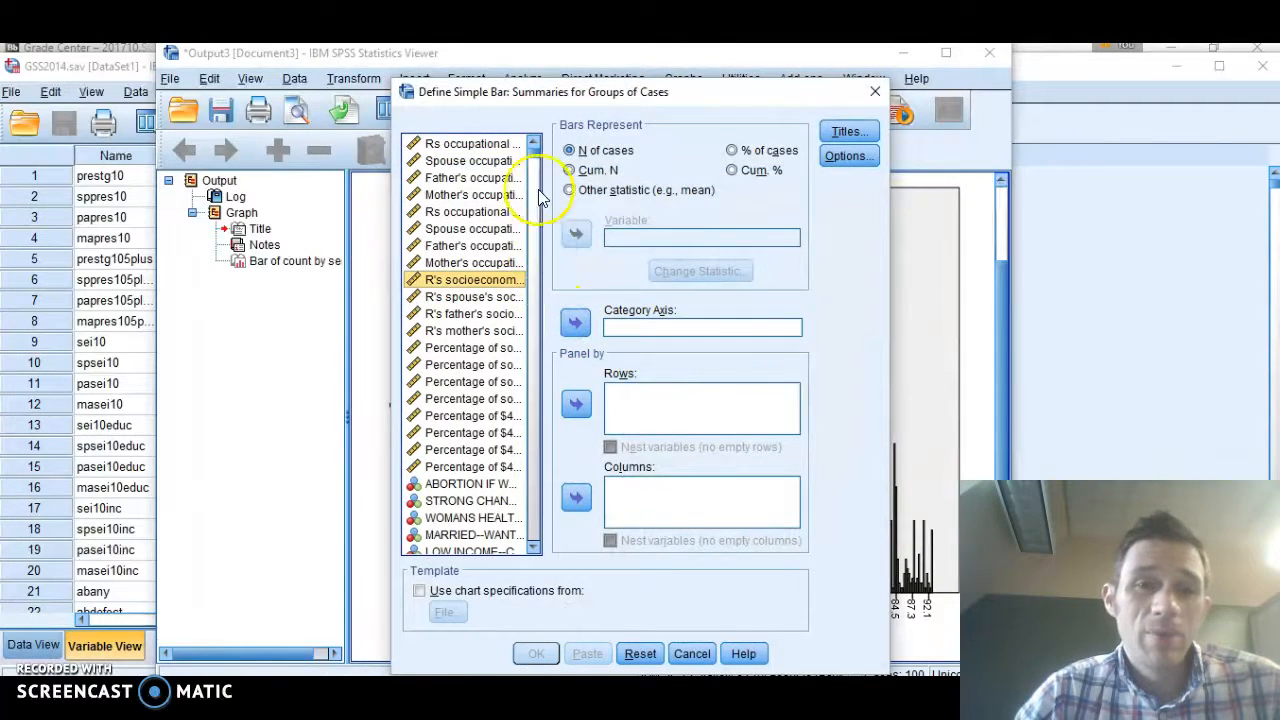
Set HOW OFTEN R TRY TO PERSUADE OTHER TO SHARE VIEWS [chngeoth] as the category axis, generate the bar chart and view it.
drag(535, 163, 531, 191)
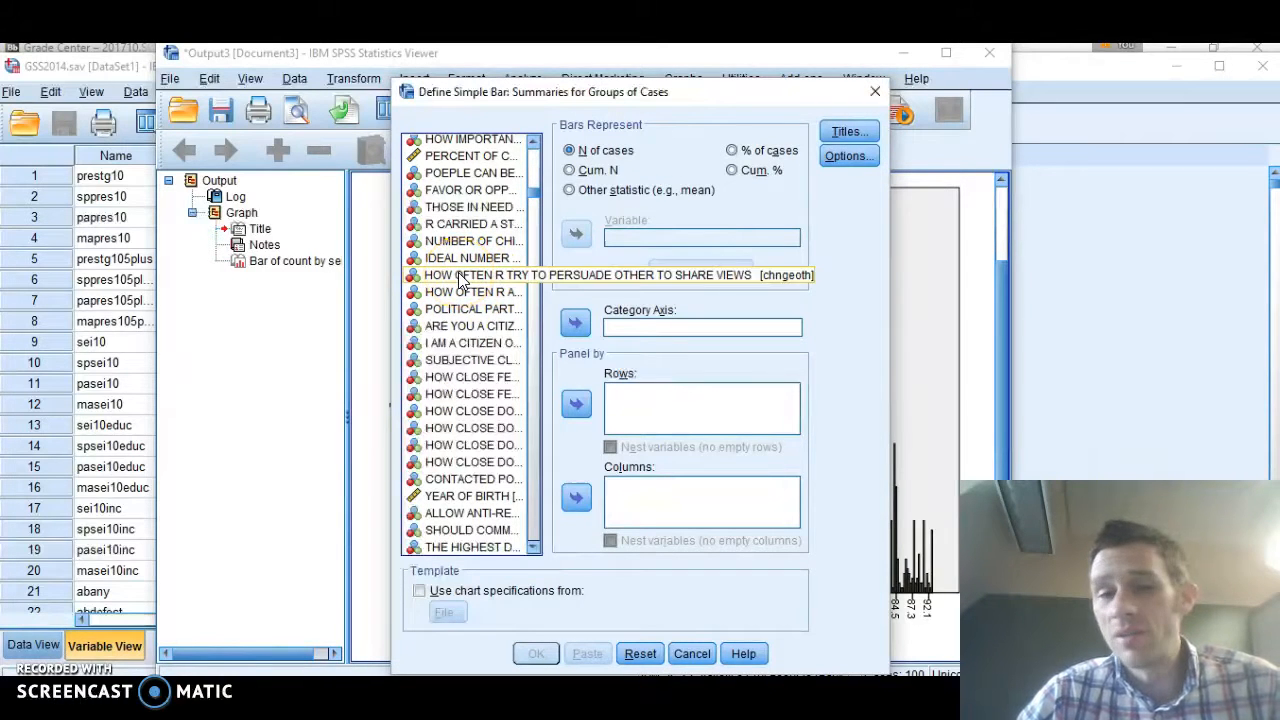
click(460, 276)
click(575, 323)
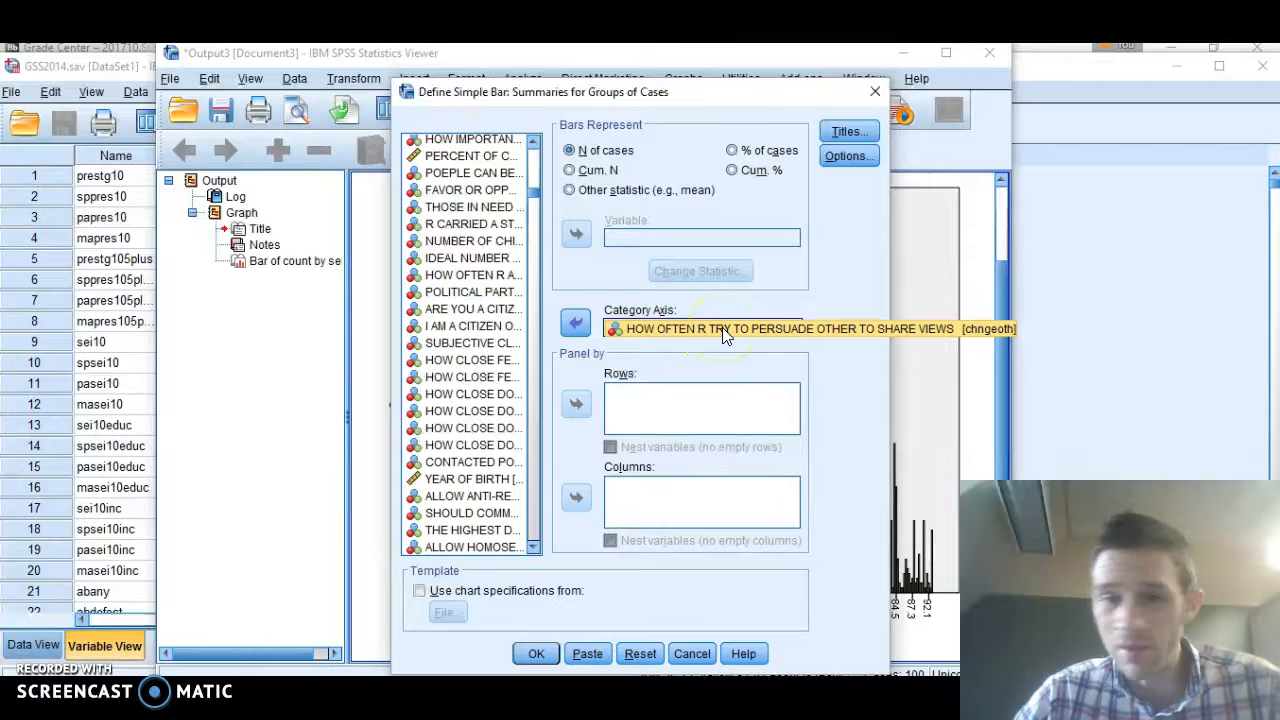
click(530, 655)
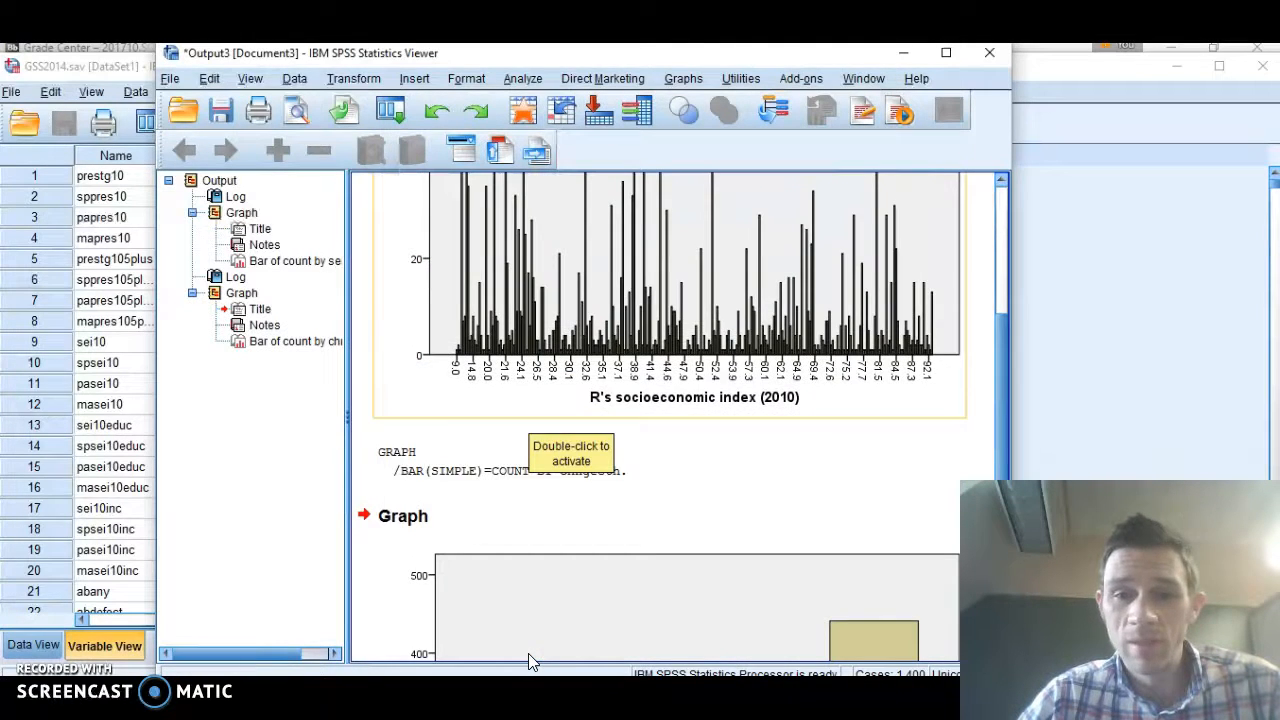
drag(1003, 399, 1003, 508)
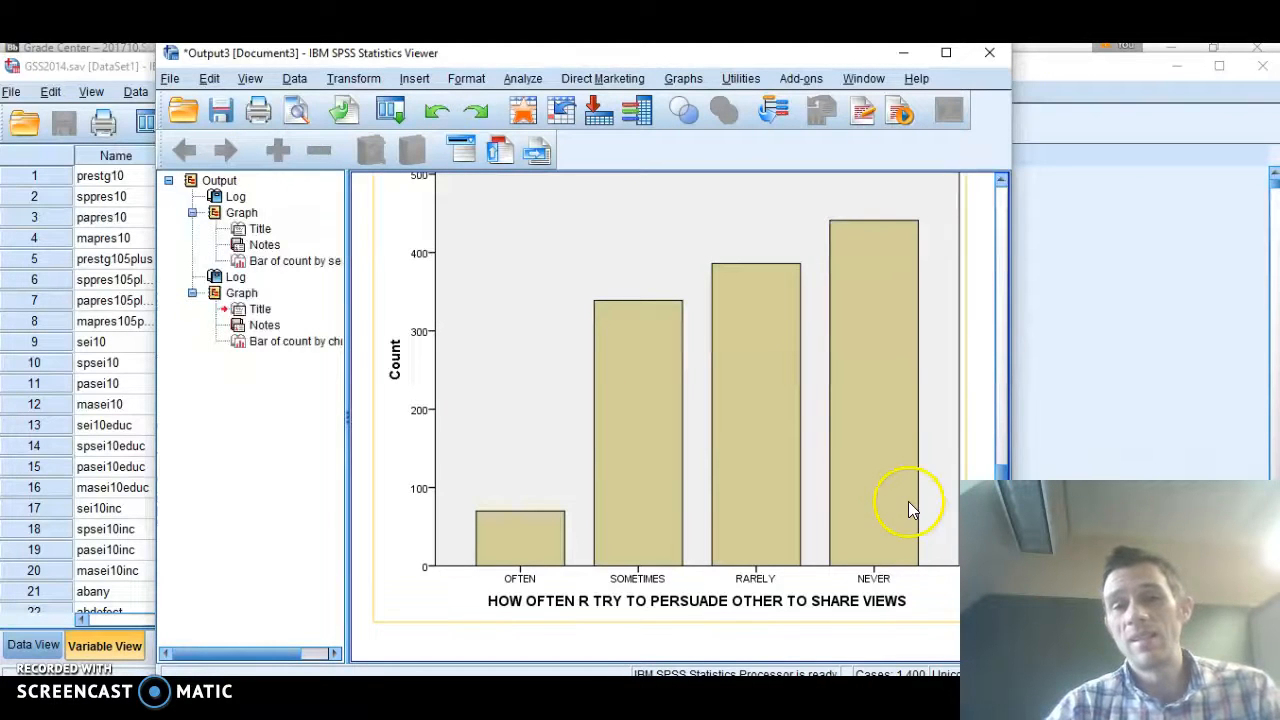
click(686, 79)
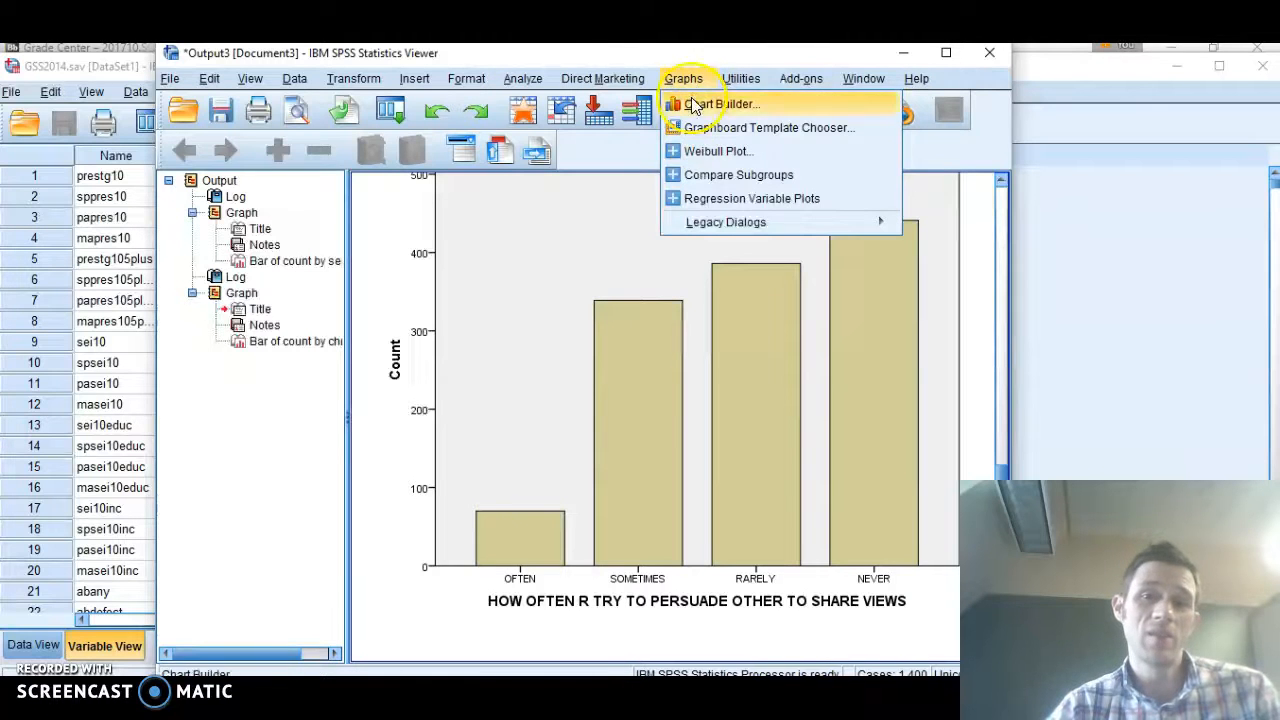
click(729, 224)
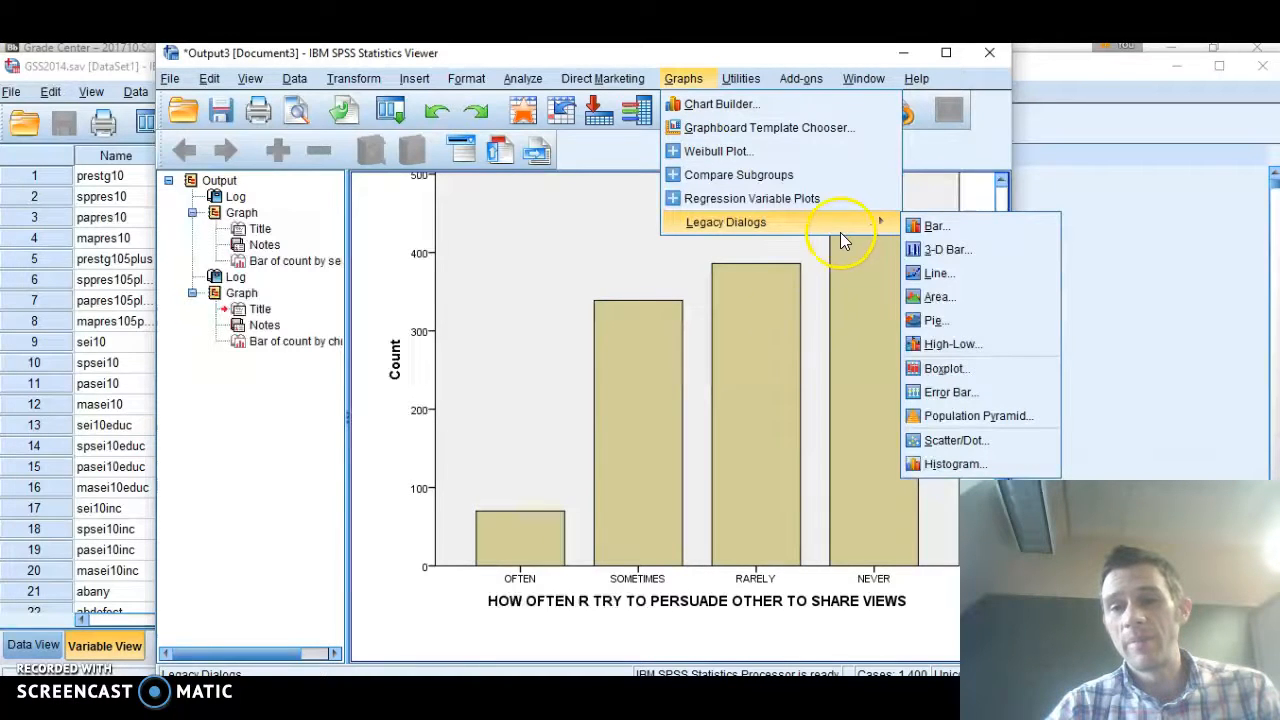
click(553, 338)
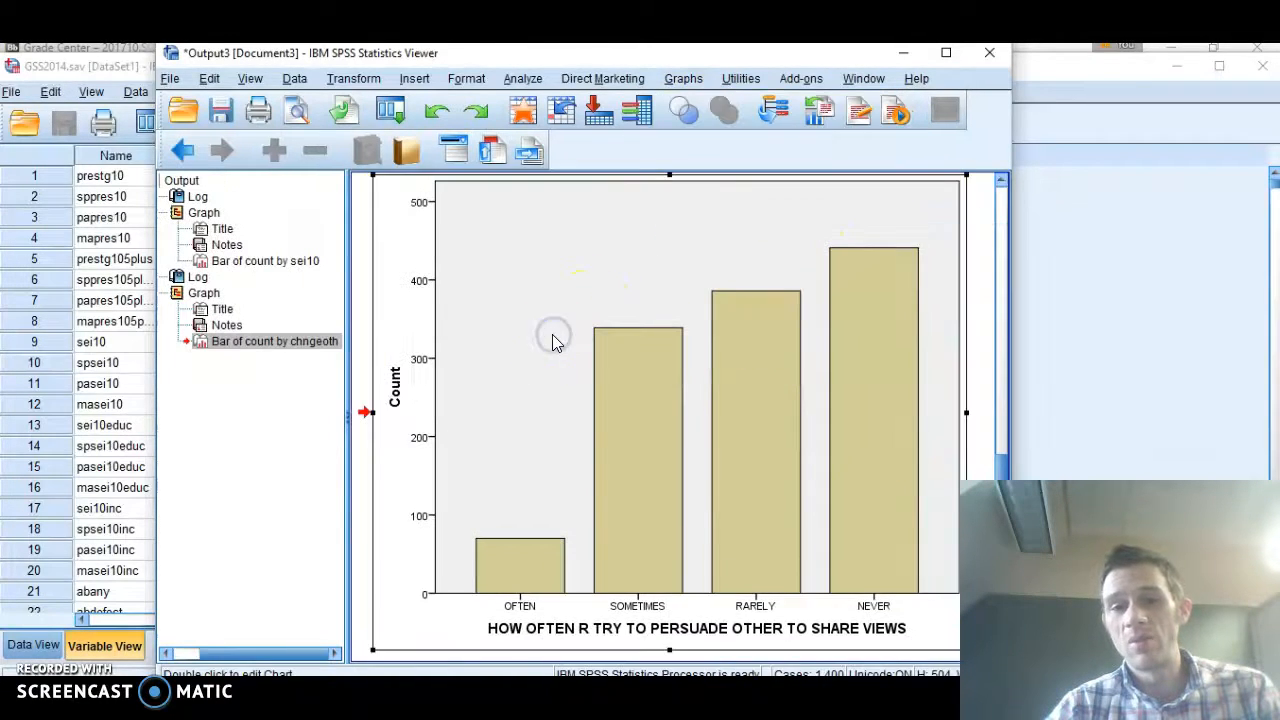
click(545, 560)
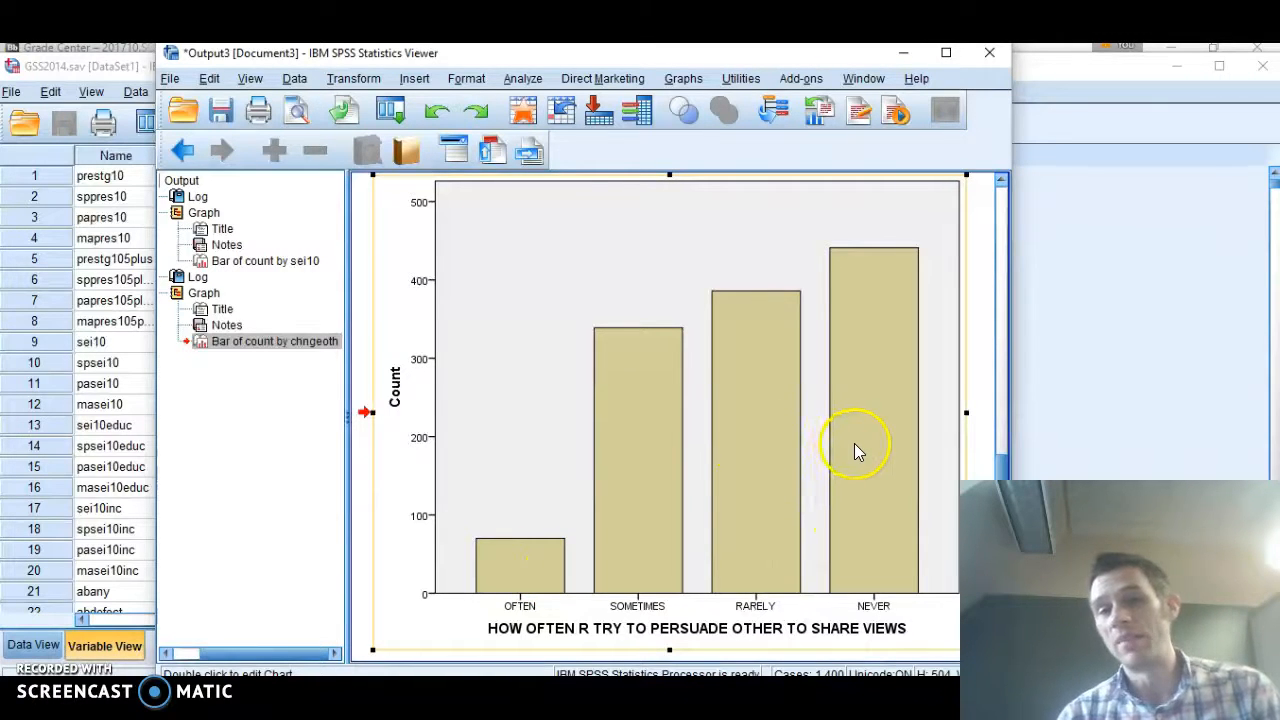
click(525, 79)
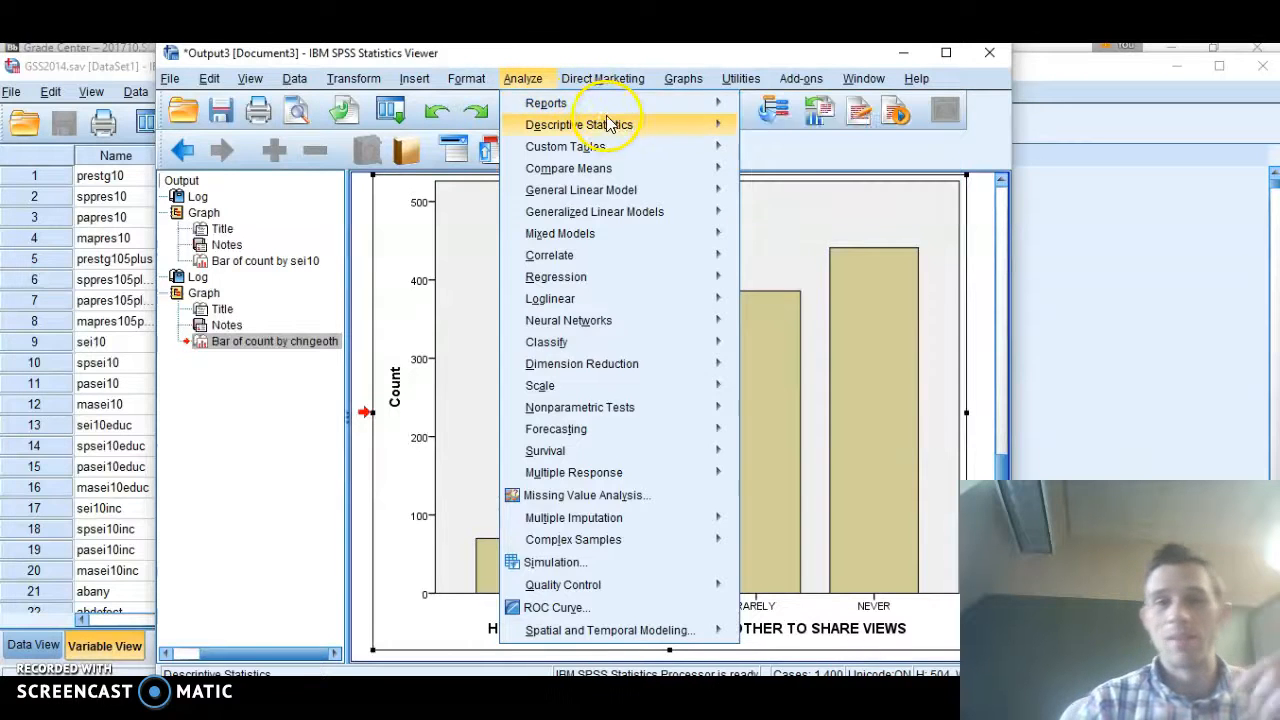
Start defining a legacy pie chart with summaries for groups of cases and clear the political party membership variable from the slice definition.
click(680, 79)
mouse_move(714, 222)
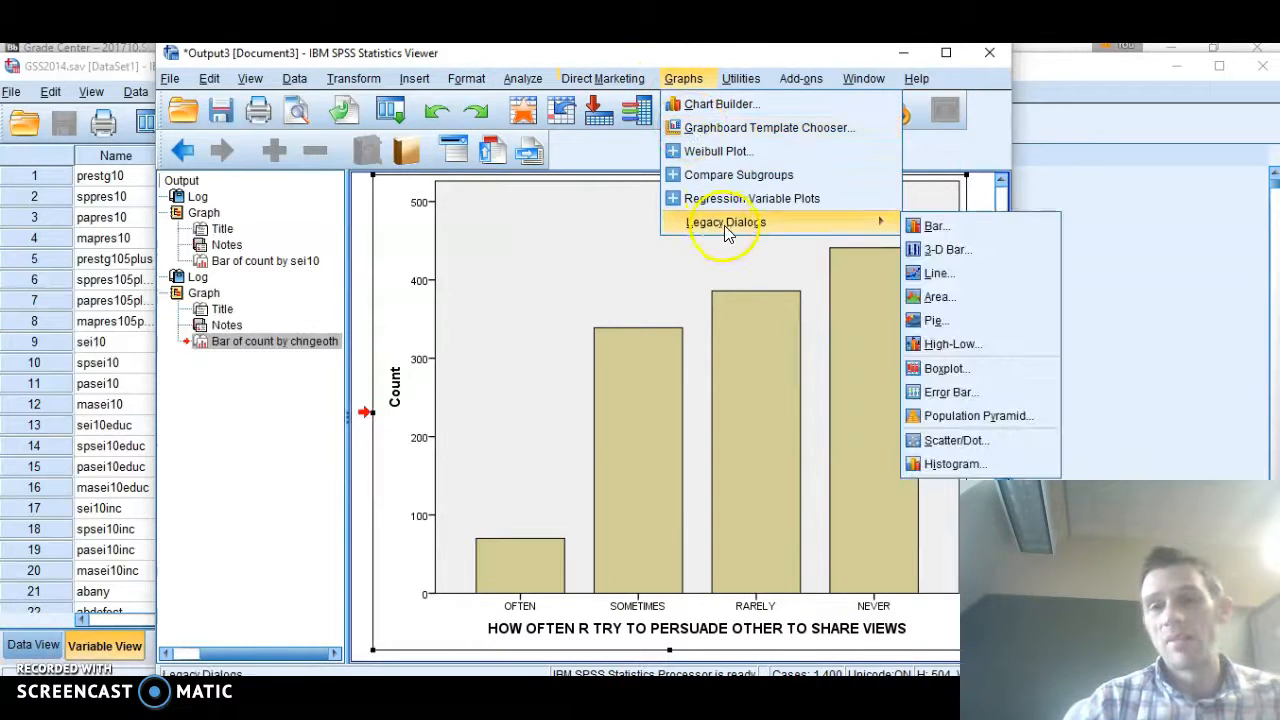
click(933, 320)
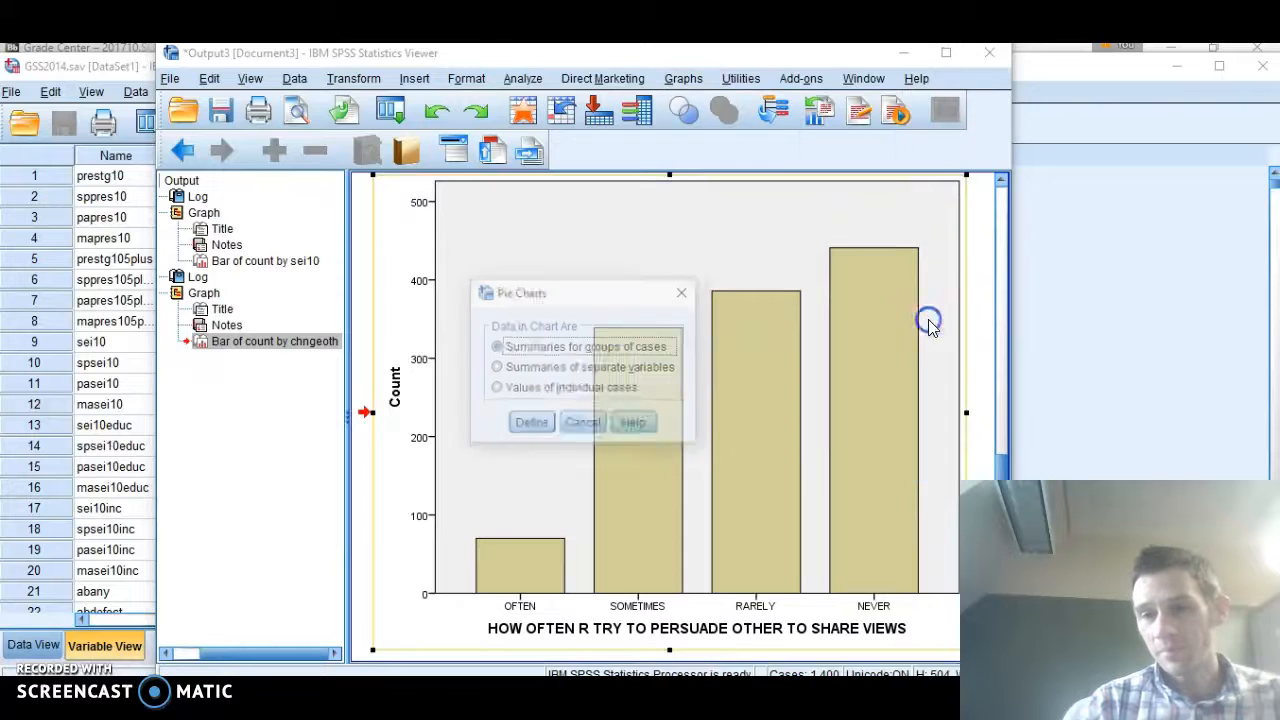
click(531, 424)
click(648, 303)
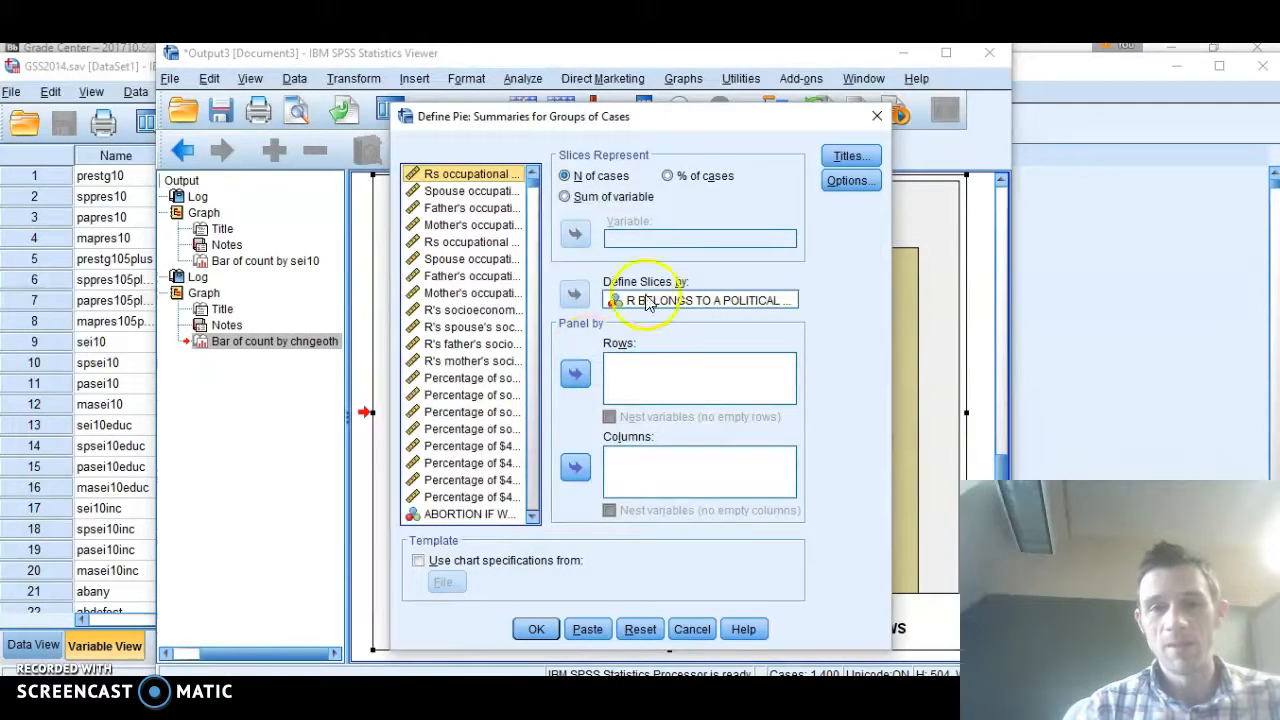
click(538, 628)
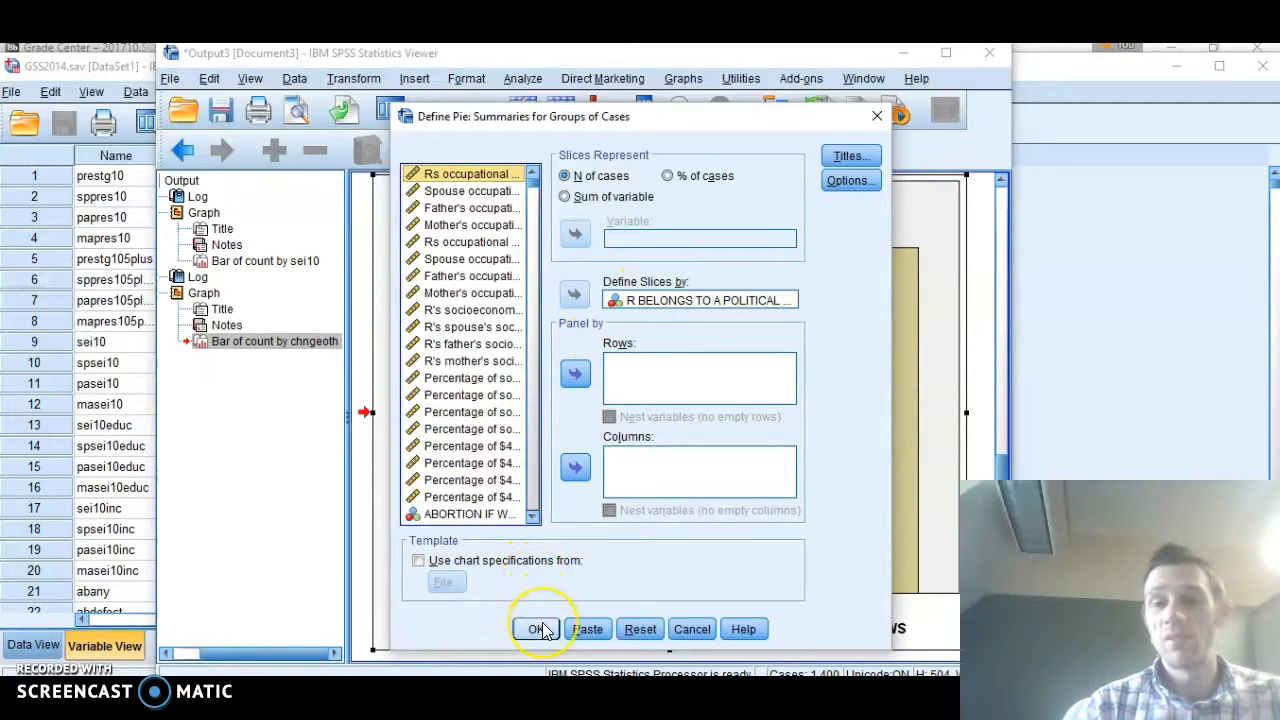
click(672, 299)
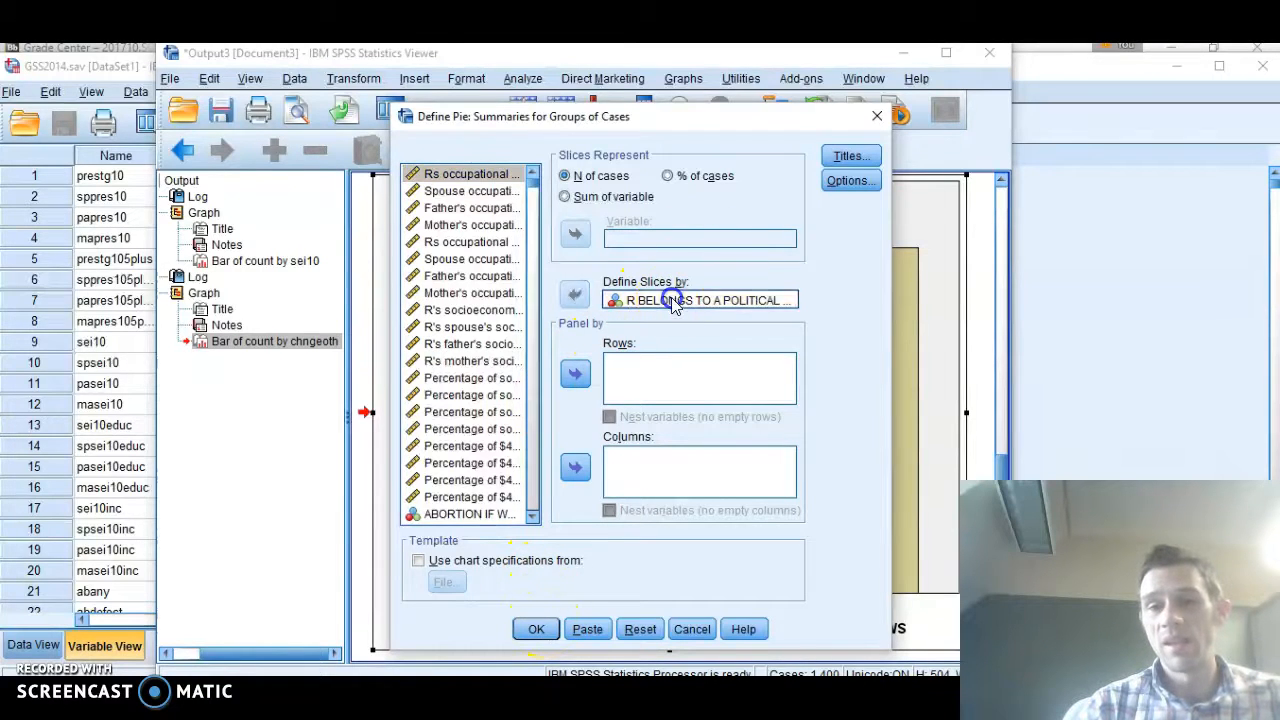
click(575, 293)
Switch the source variable list of the pie chart definition to display variable names instead of labels.
click(531, 424)
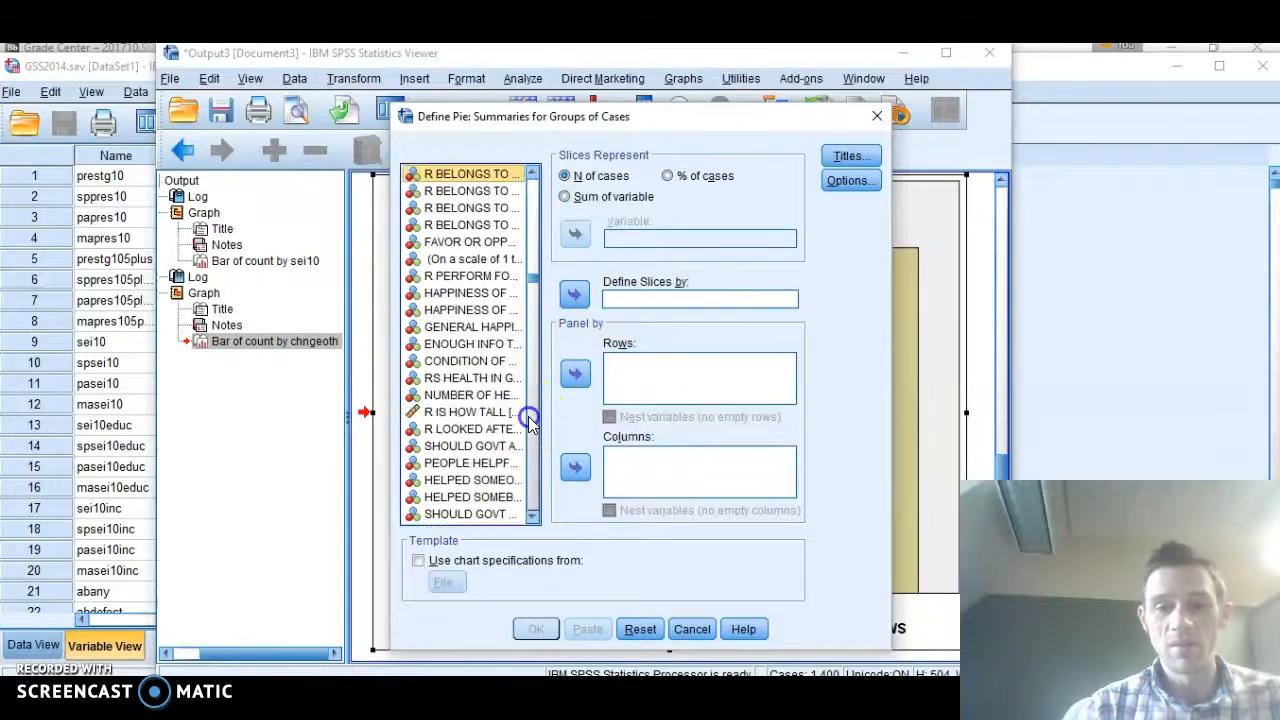
click(531, 424)
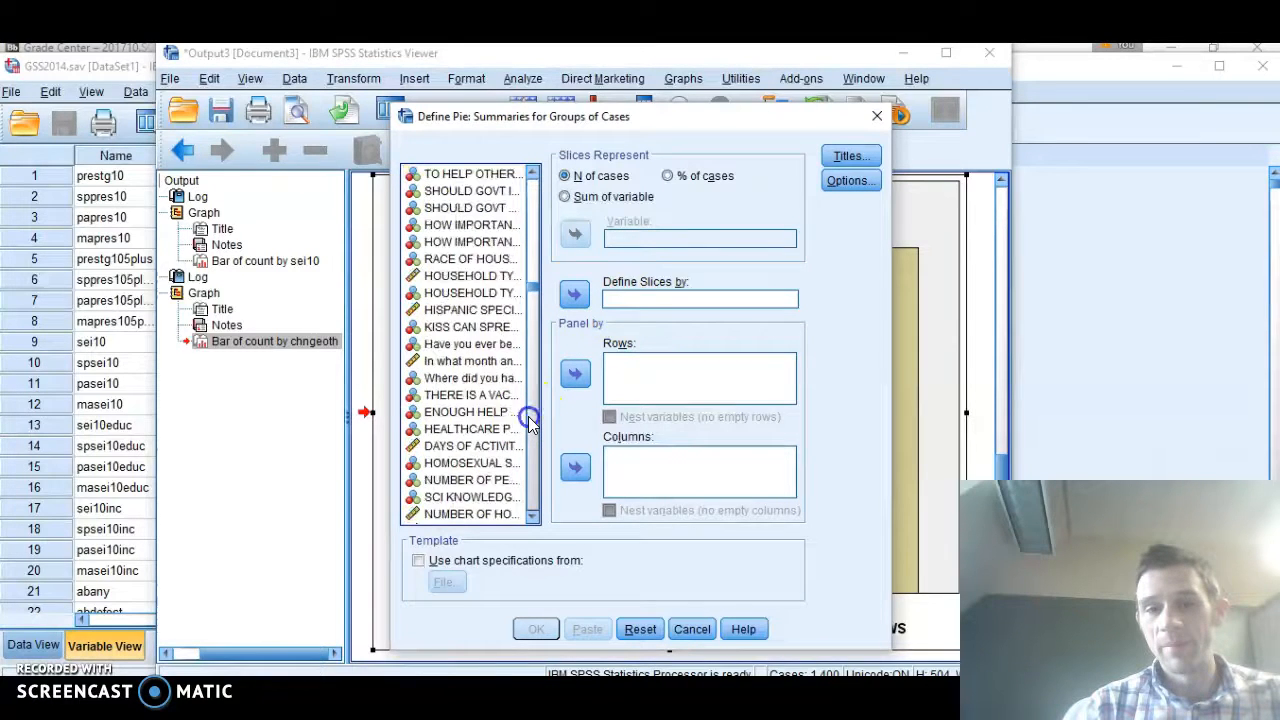
click(531, 424)
click(531, 424)
click(531, 424)
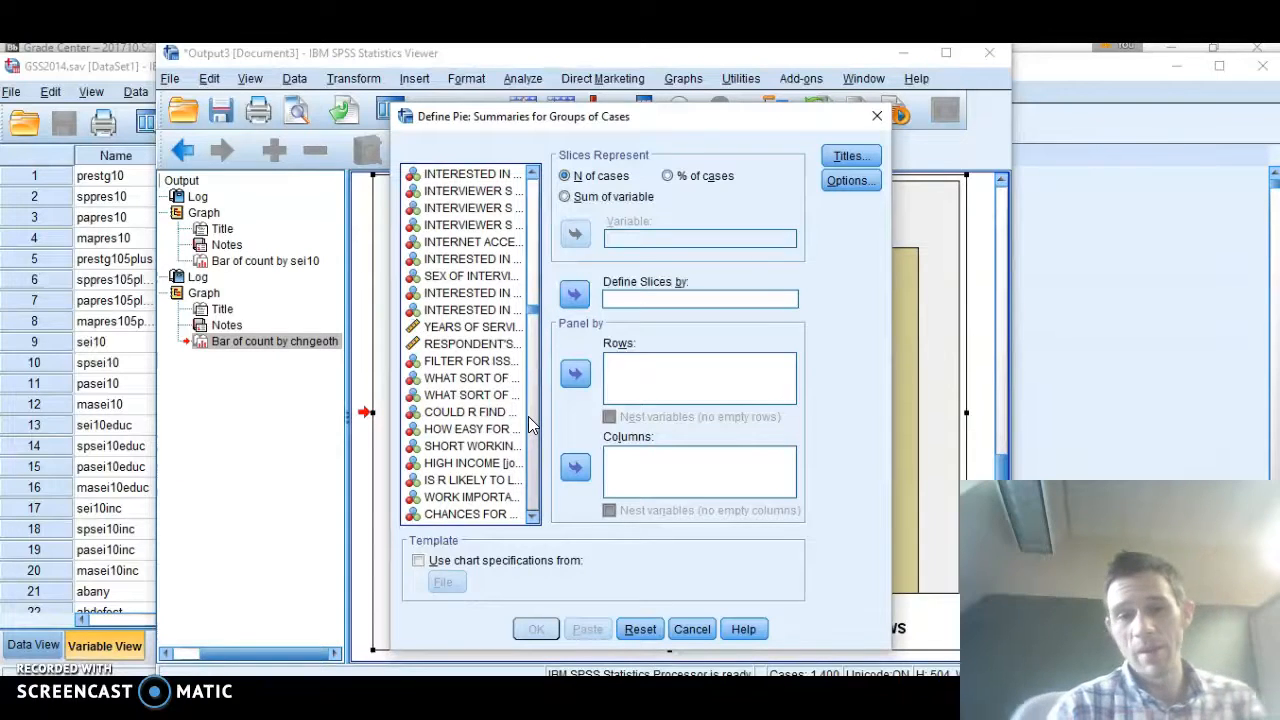
right_click(446, 380)
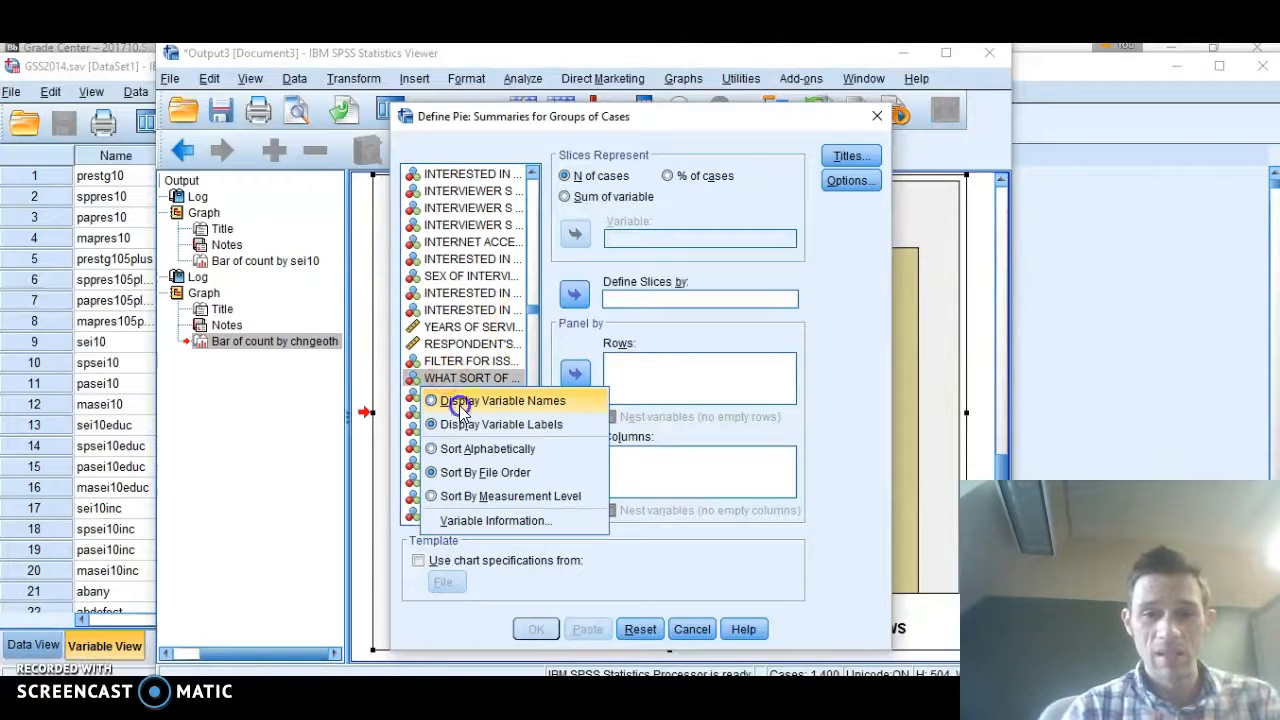
click(459, 401)
Define the pie slices by the variable sex, generate the chart of case counts and view it in full.
text(se)
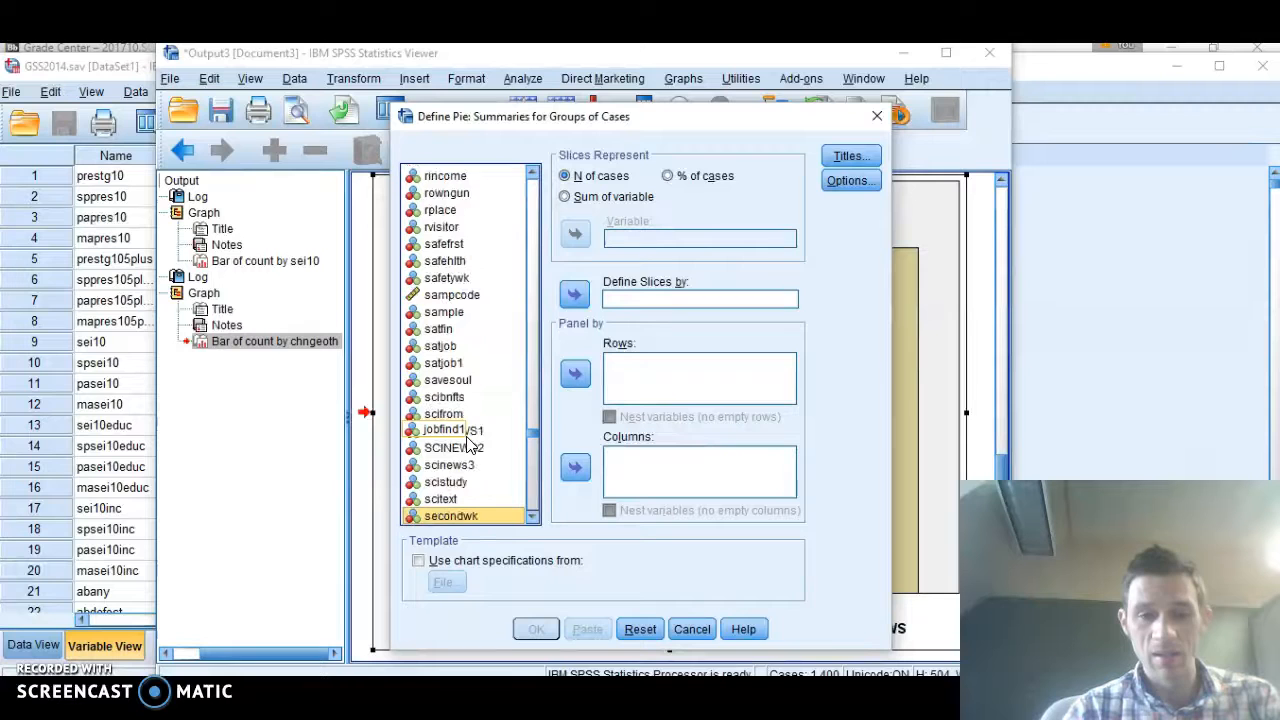
text(x)
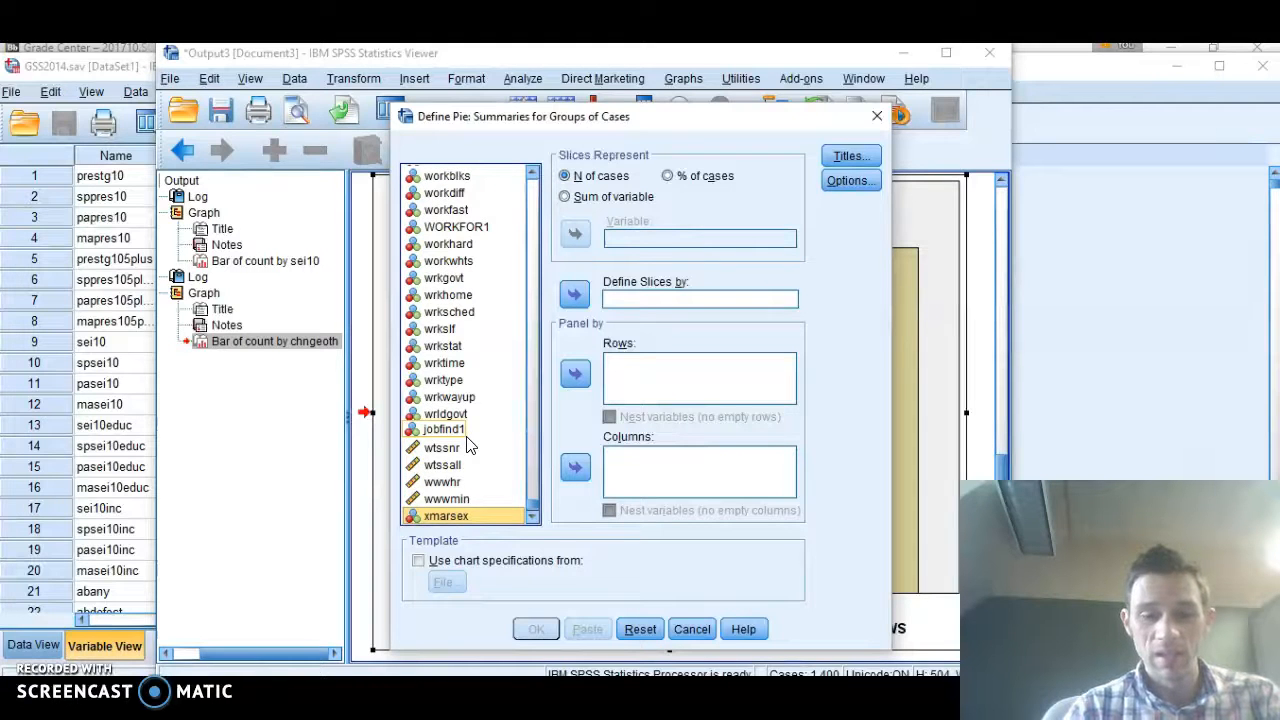
text(sex)
click(574, 293)
click(535, 631)
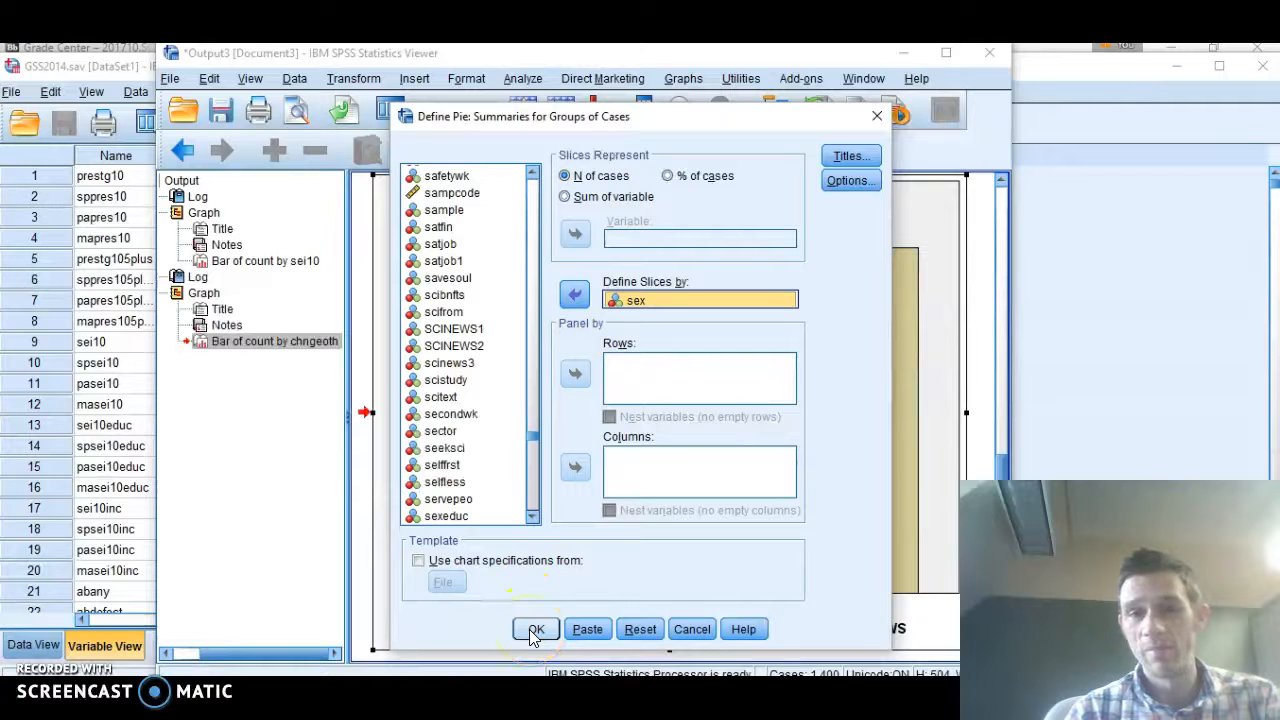
click(529, 629)
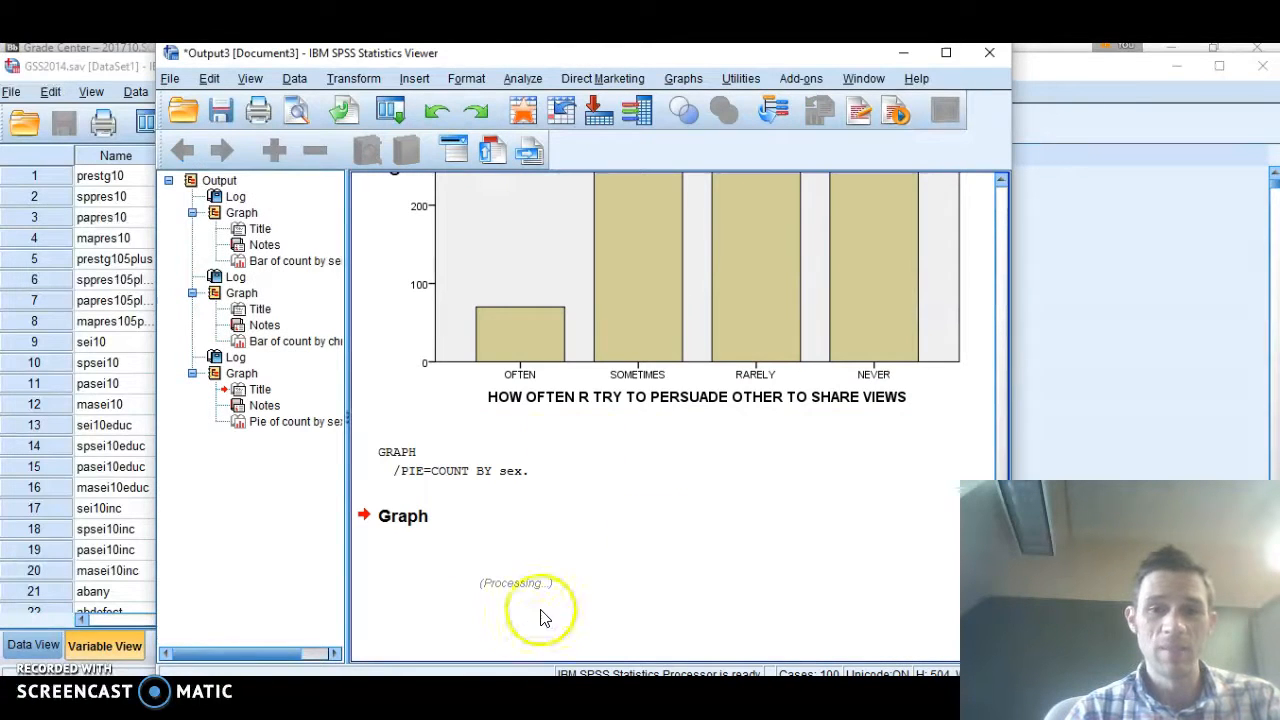
drag(1003, 436, 1003, 524)
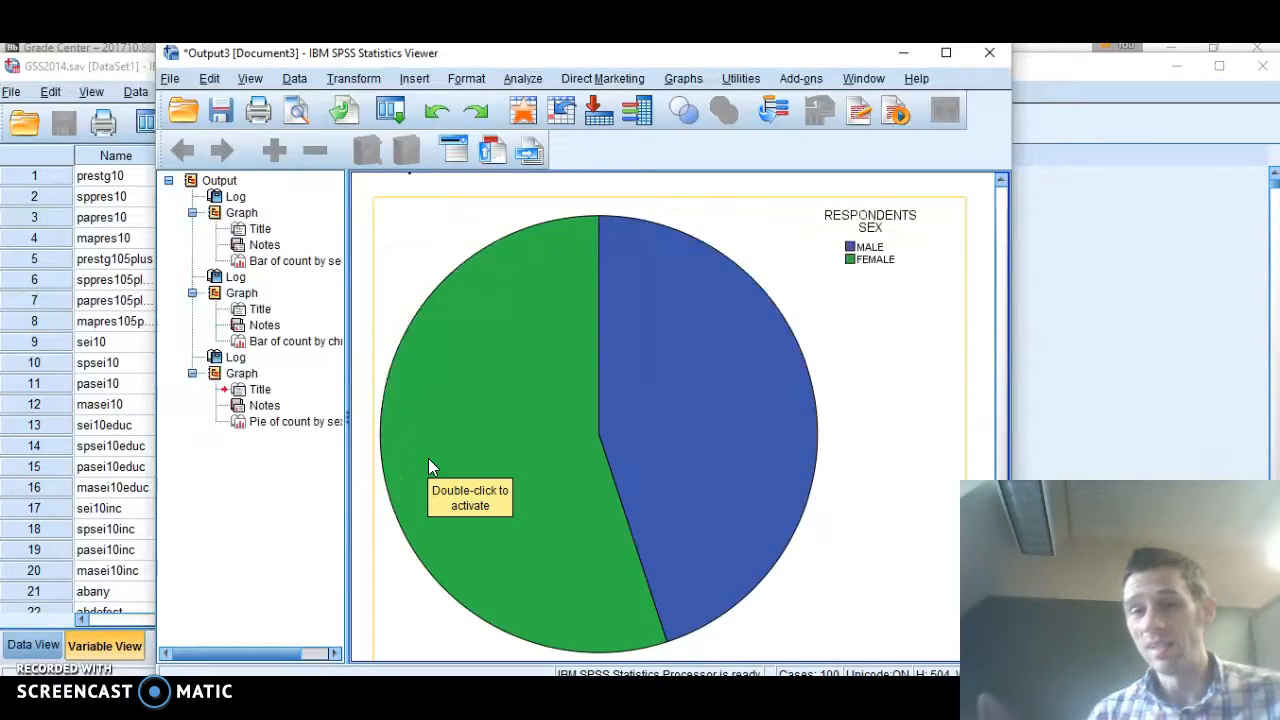
click(522, 80)
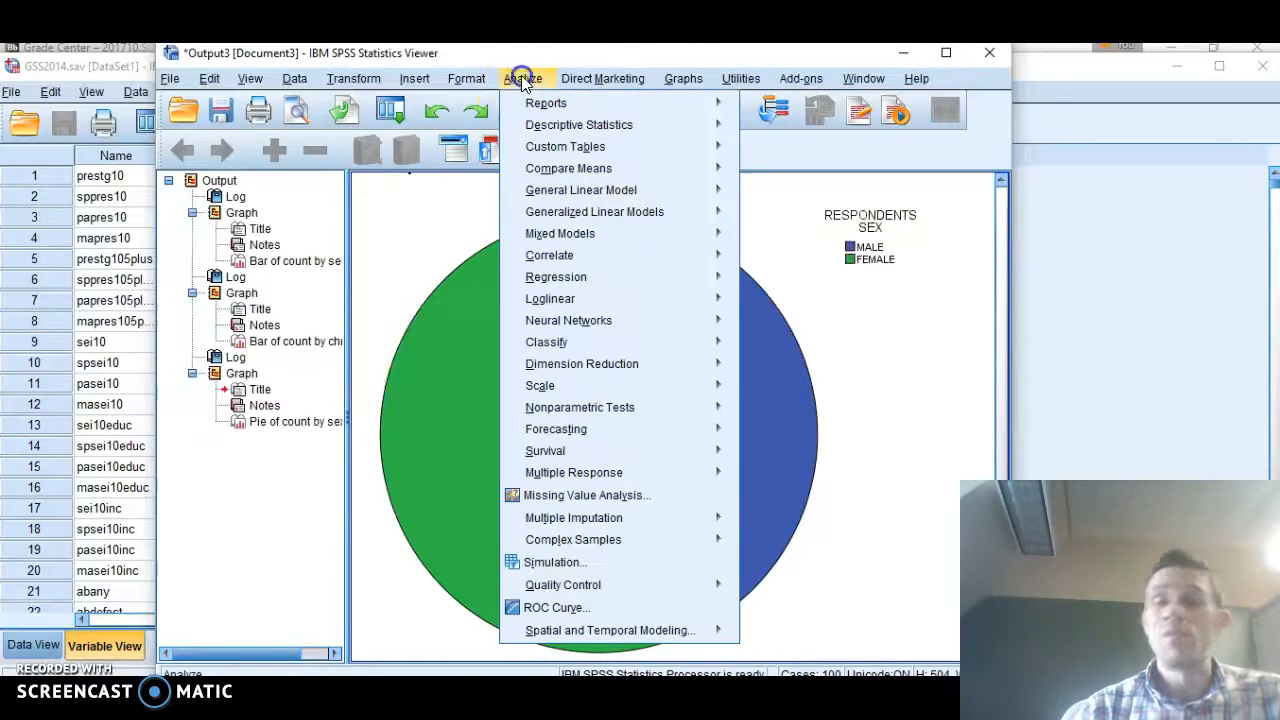
mouse_move(567, 115)
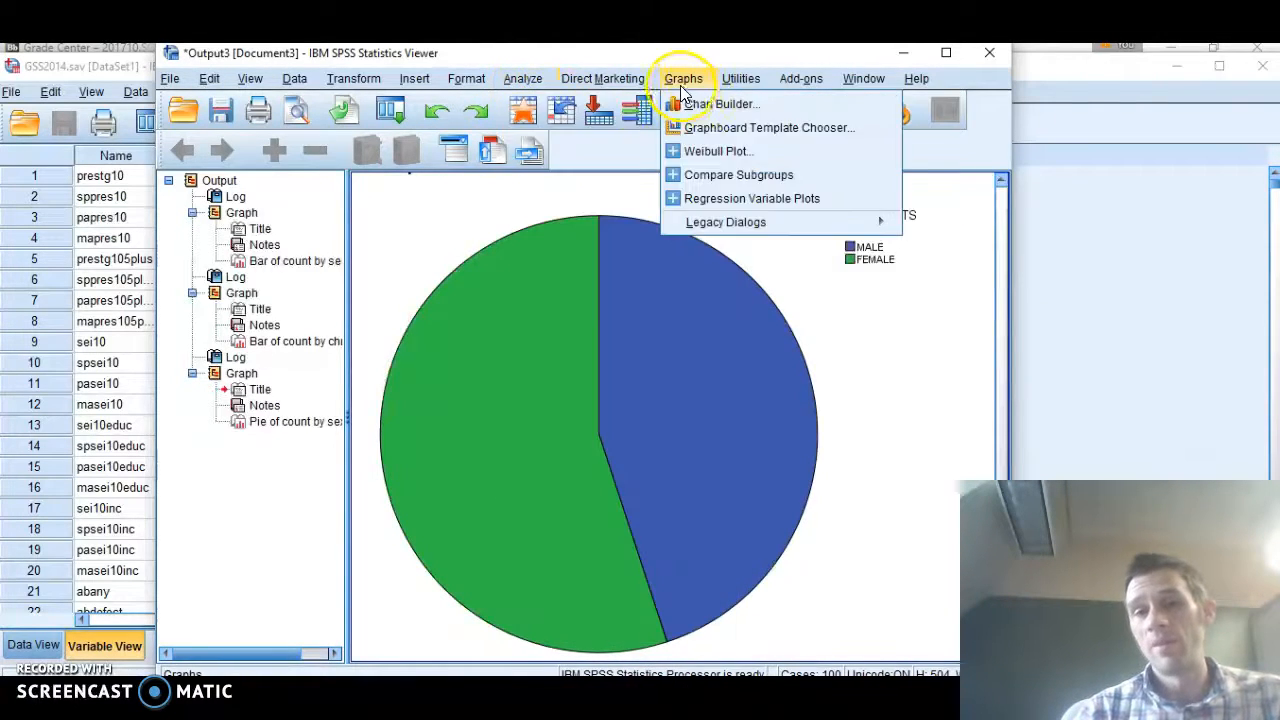
click(700, 104)
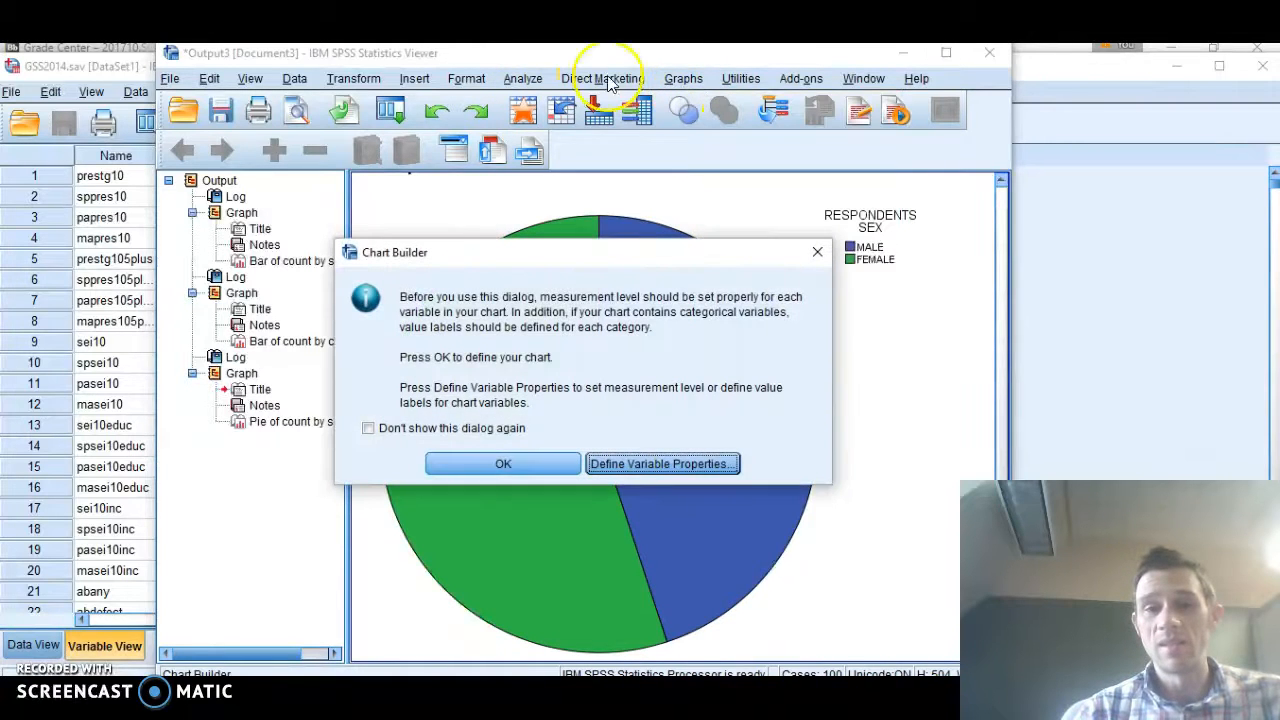
click(818, 253)
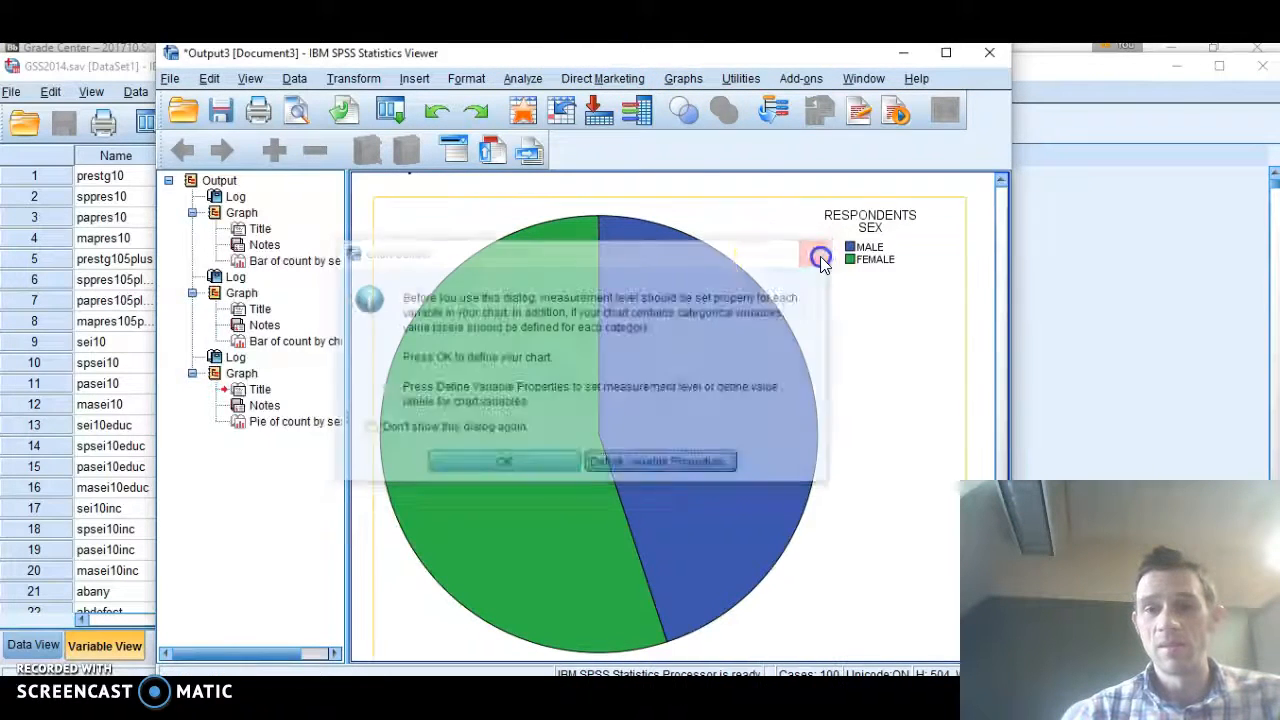
Start another legacy pie chart with summaries for groups of cases and remove sex from the slice definition.
click(683, 72)
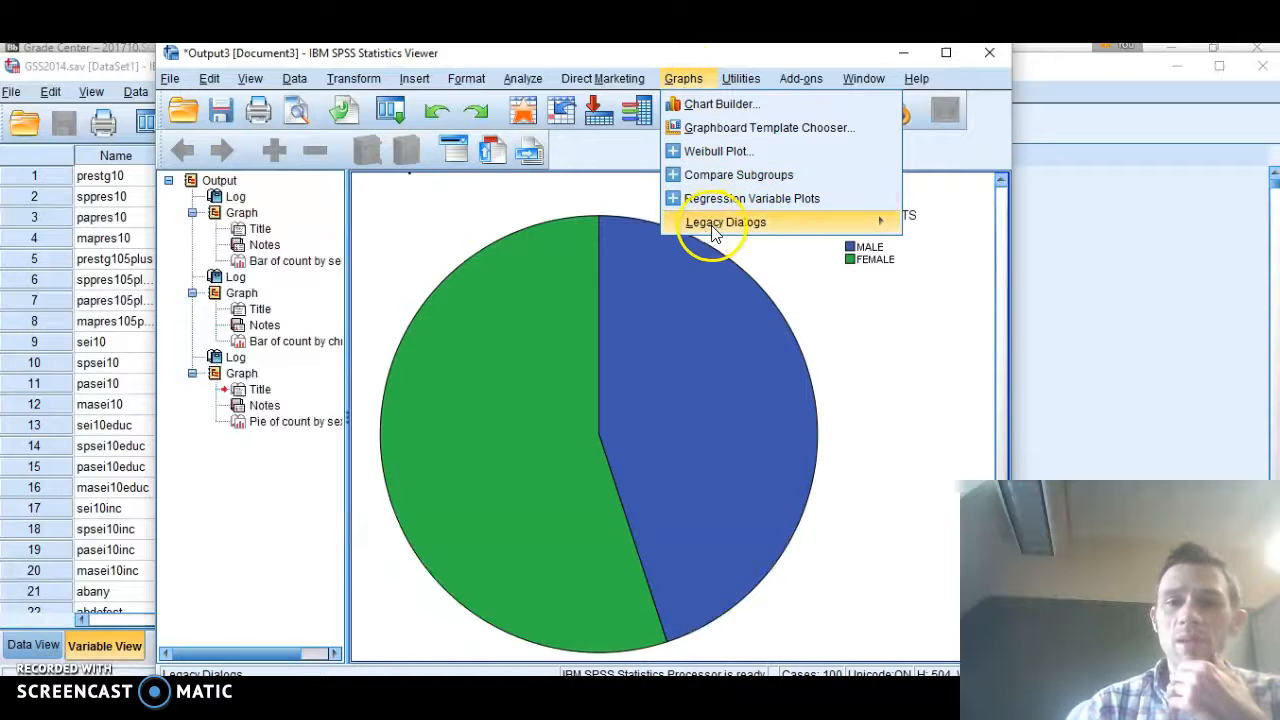
mouse_move(765, 230)
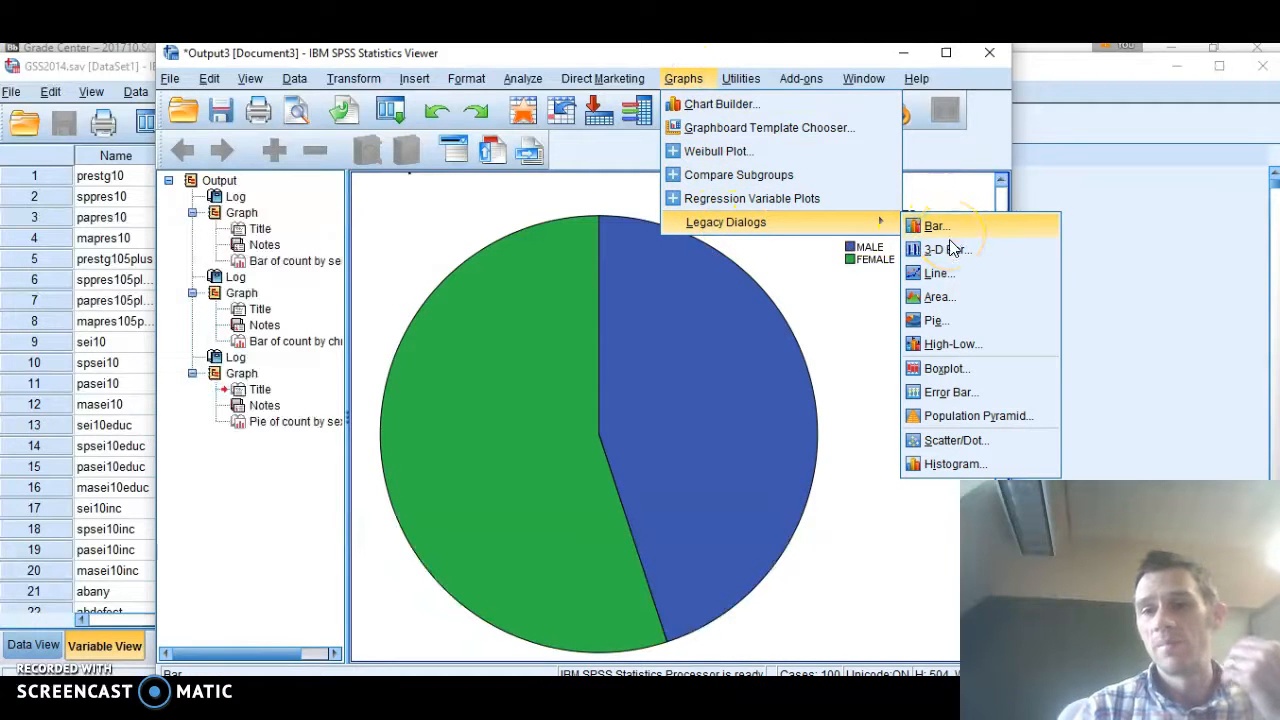
click(949, 320)
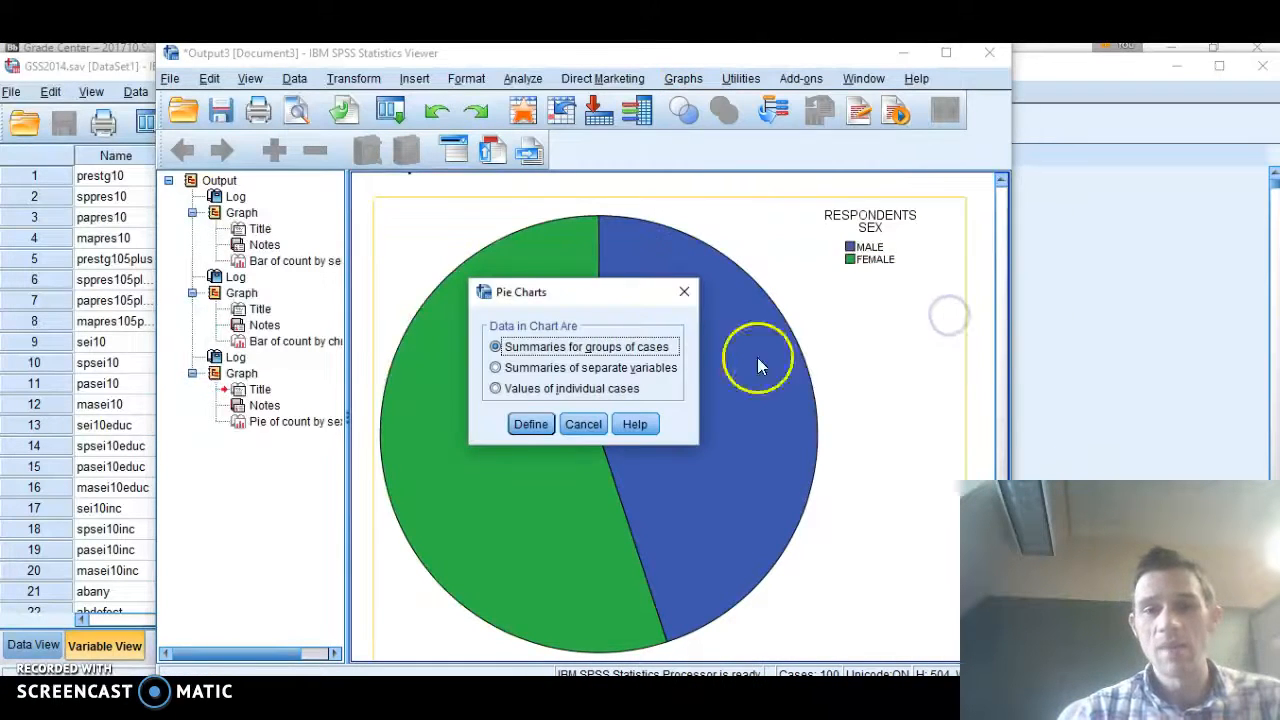
click(522, 423)
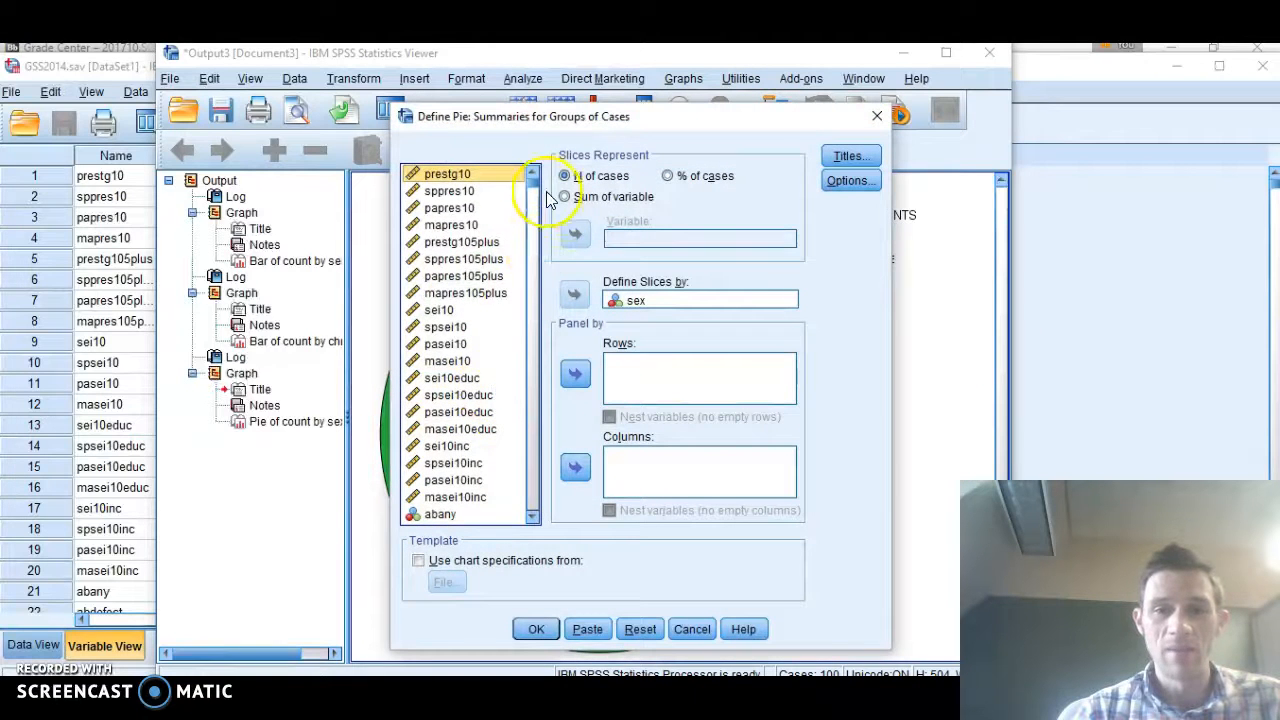
click(634, 300)
click(574, 293)
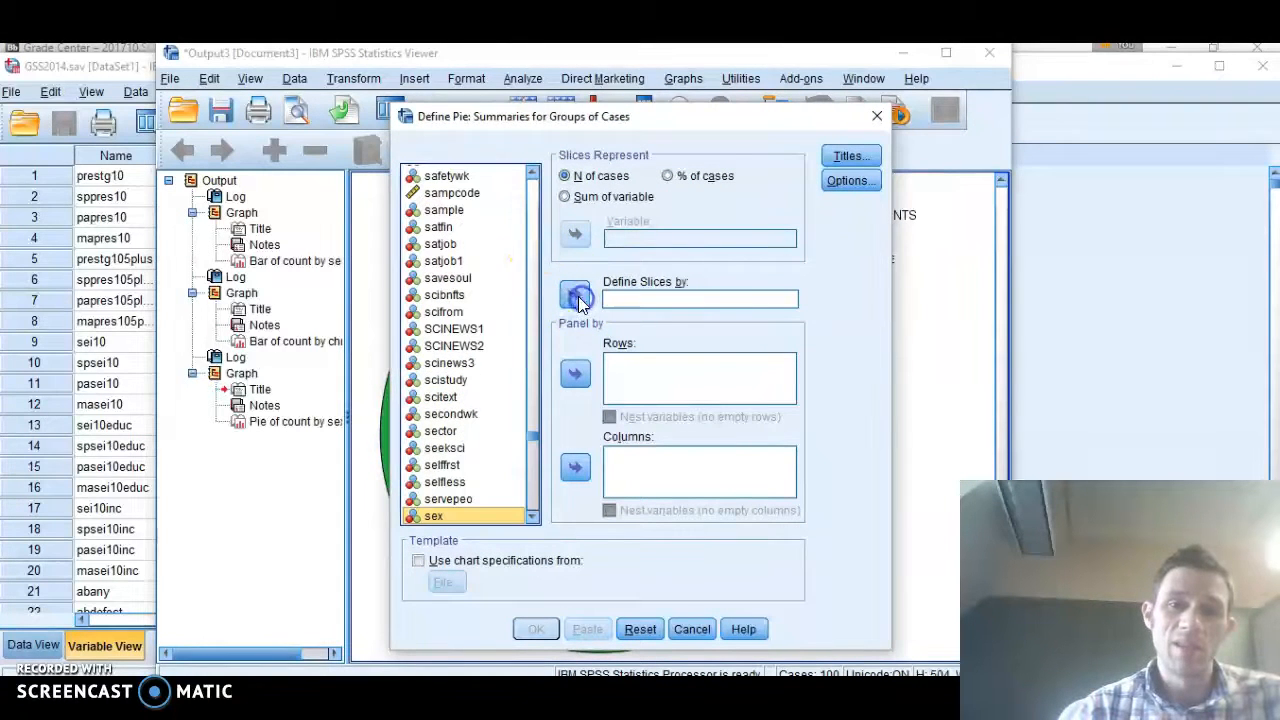
Switch the source variable list to display variable labels.
mouse_move(533, 434)
mouse_down()
mouse_move(533, 453)
mouse_move(528, 290)
mouse_up()
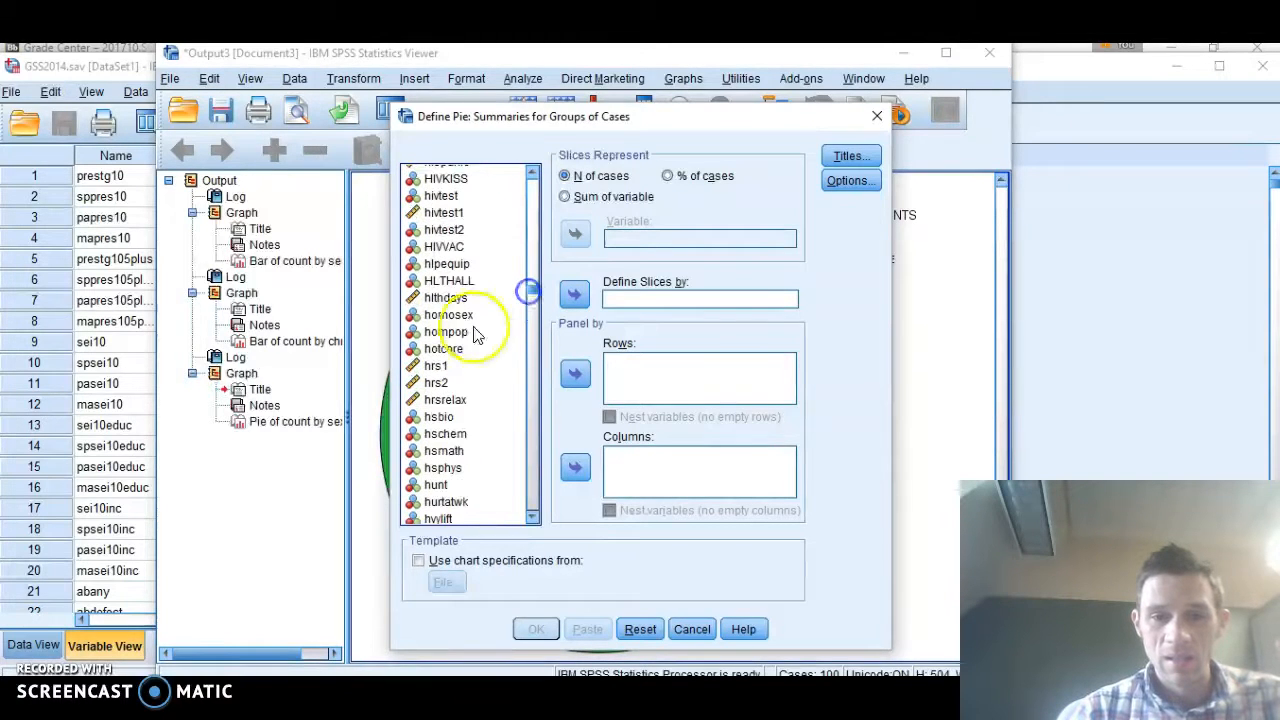
right_click(475, 334)
click(460, 374)
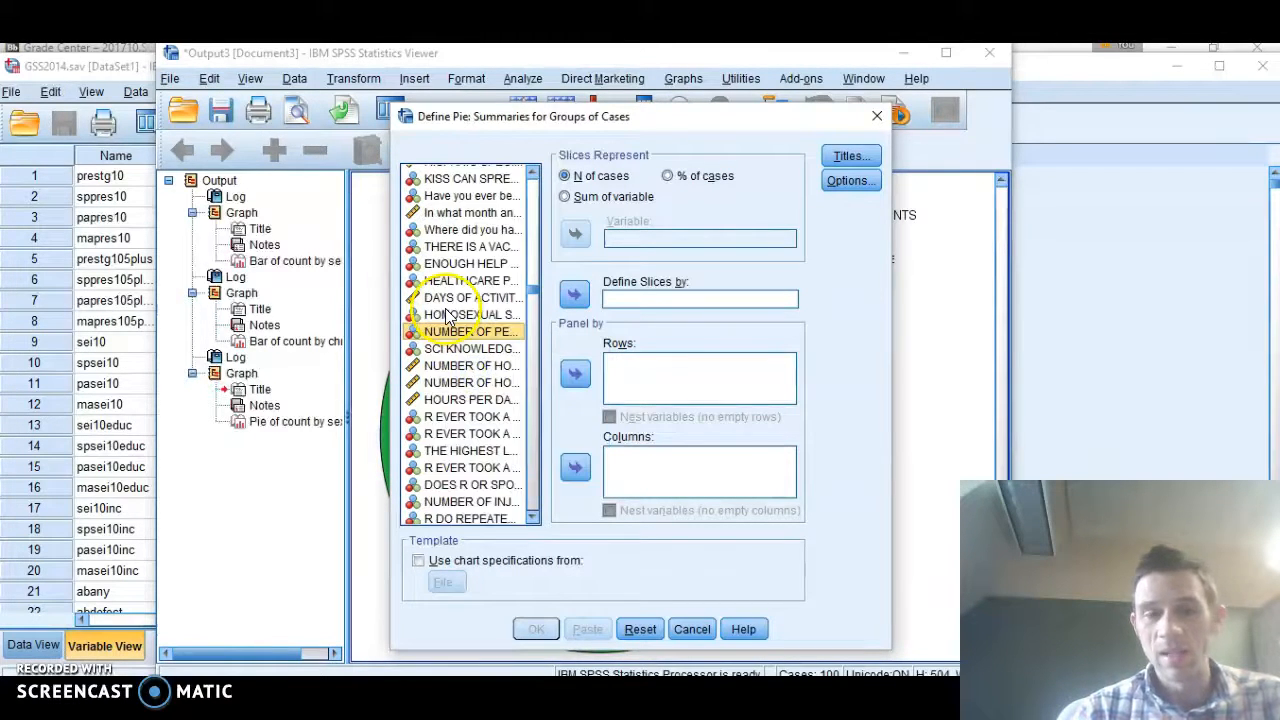
Toggle the source variable list to variable names and back to variable labels.
right_click(448, 316)
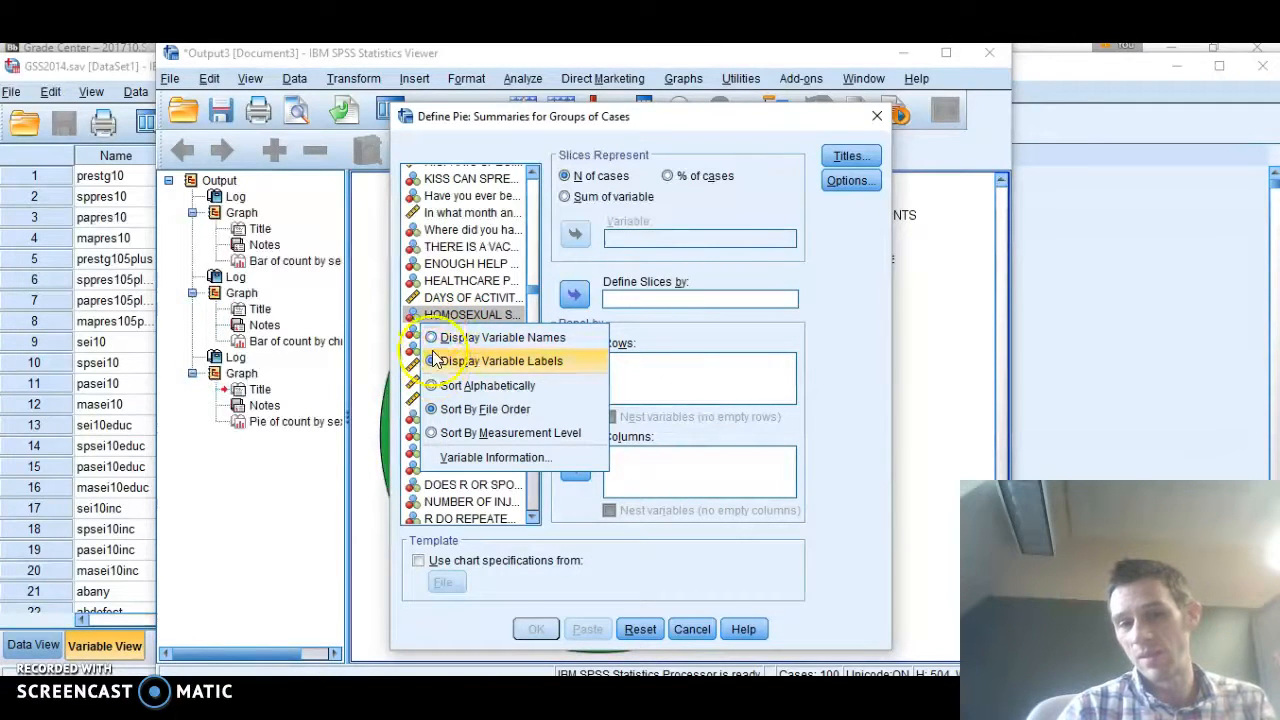
click(434, 339)
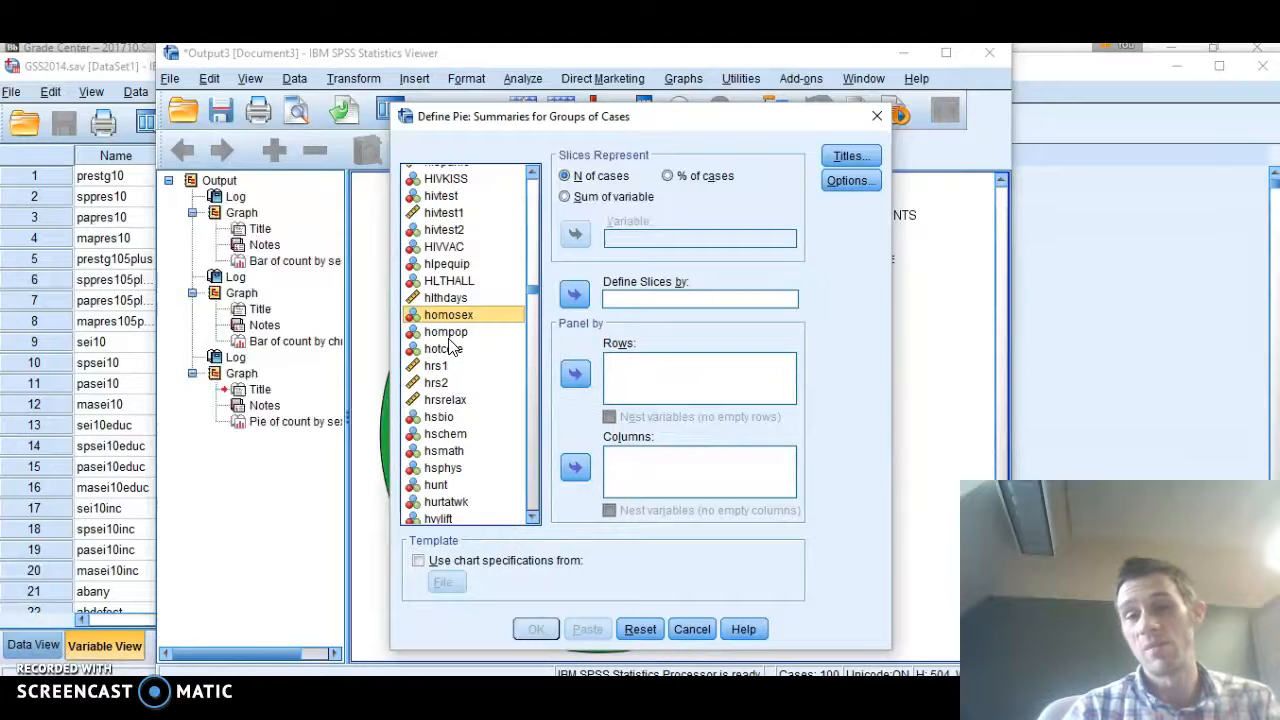
right_click(449, 338)
click(455, 375)
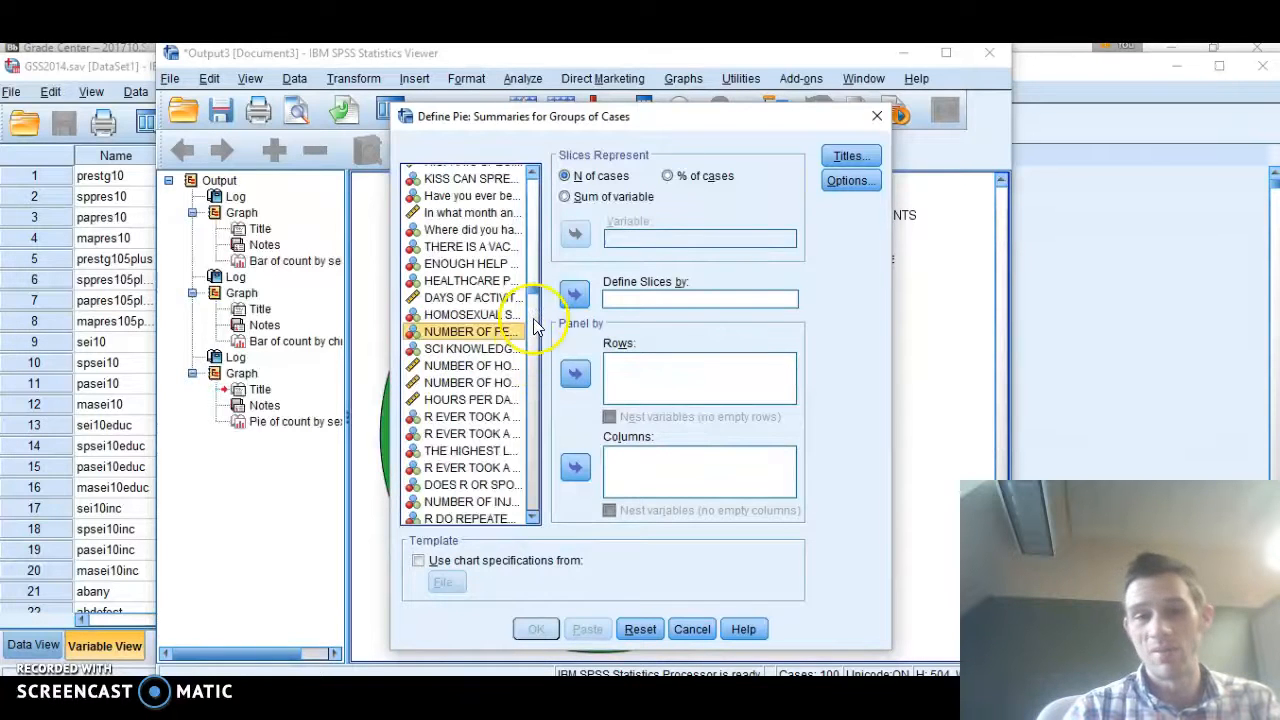
Define the slices by HOW LIKELY R TO DO SOMETHING IF UNJUST LAW BEING CONS [actlaw], generate the pie chart and view it.
drag(531, 289, 534, 195)
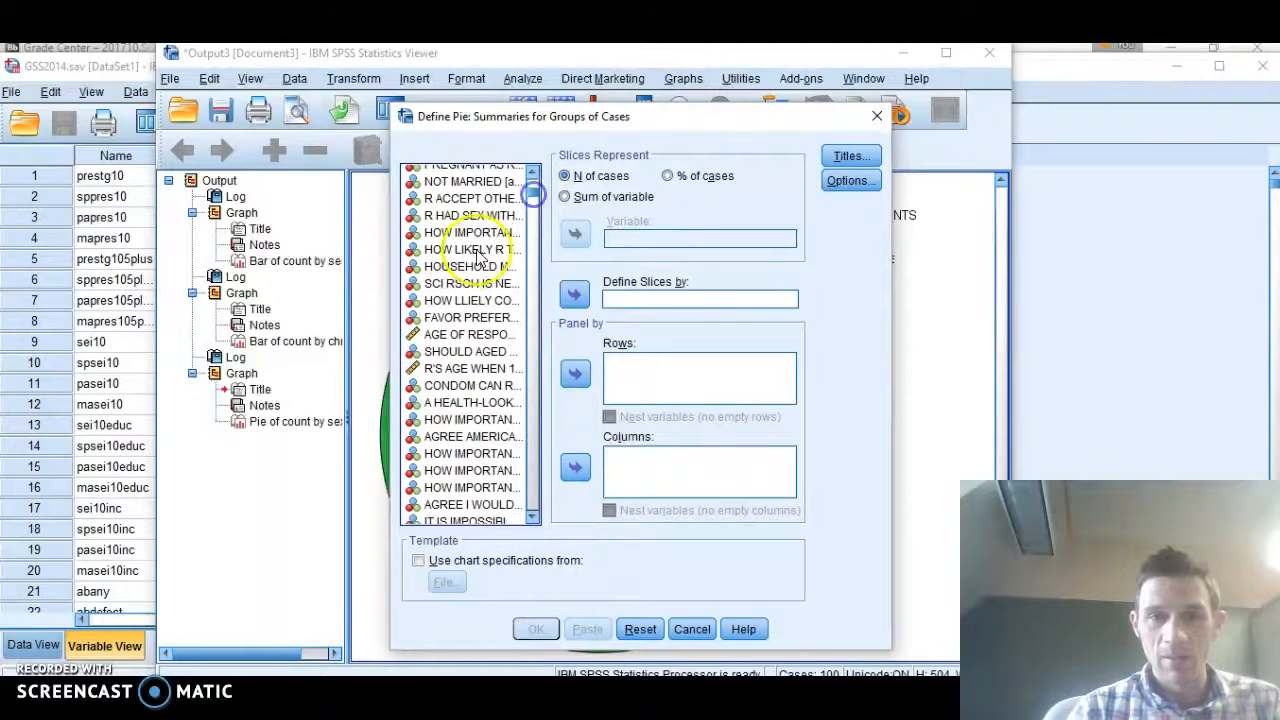
click(468, 250)
click(574, 293)
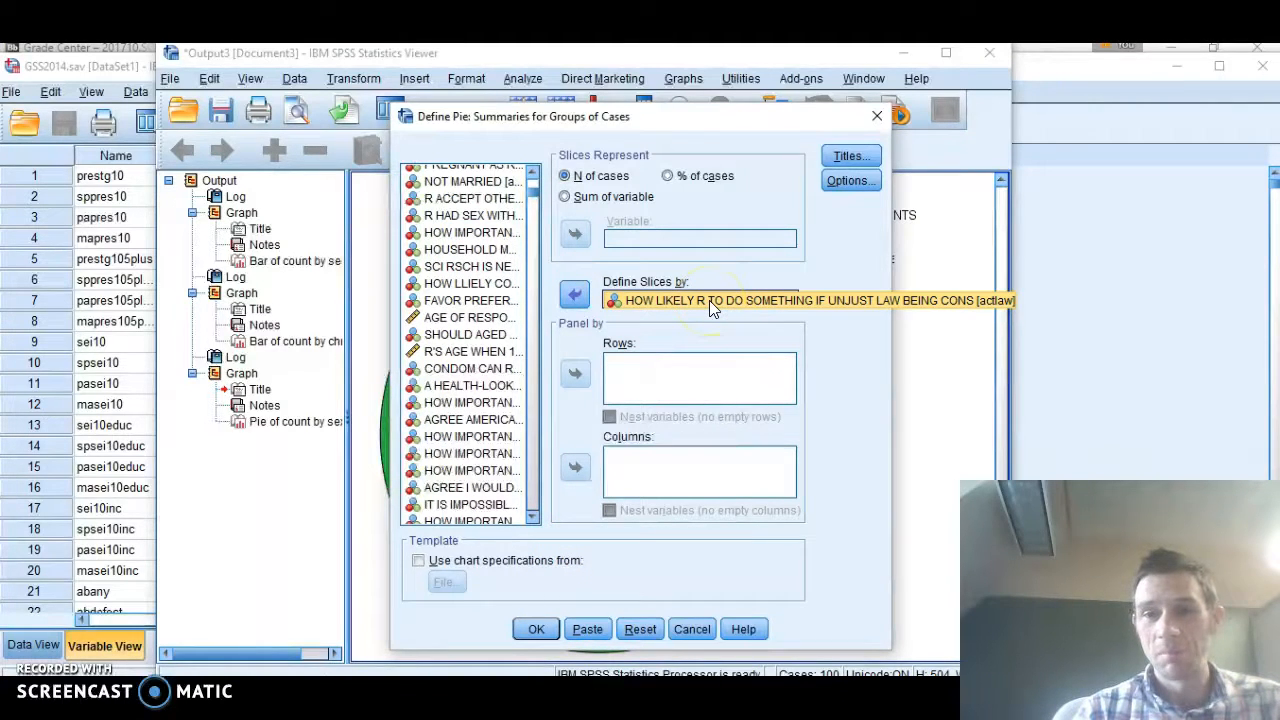
click(538, 628)
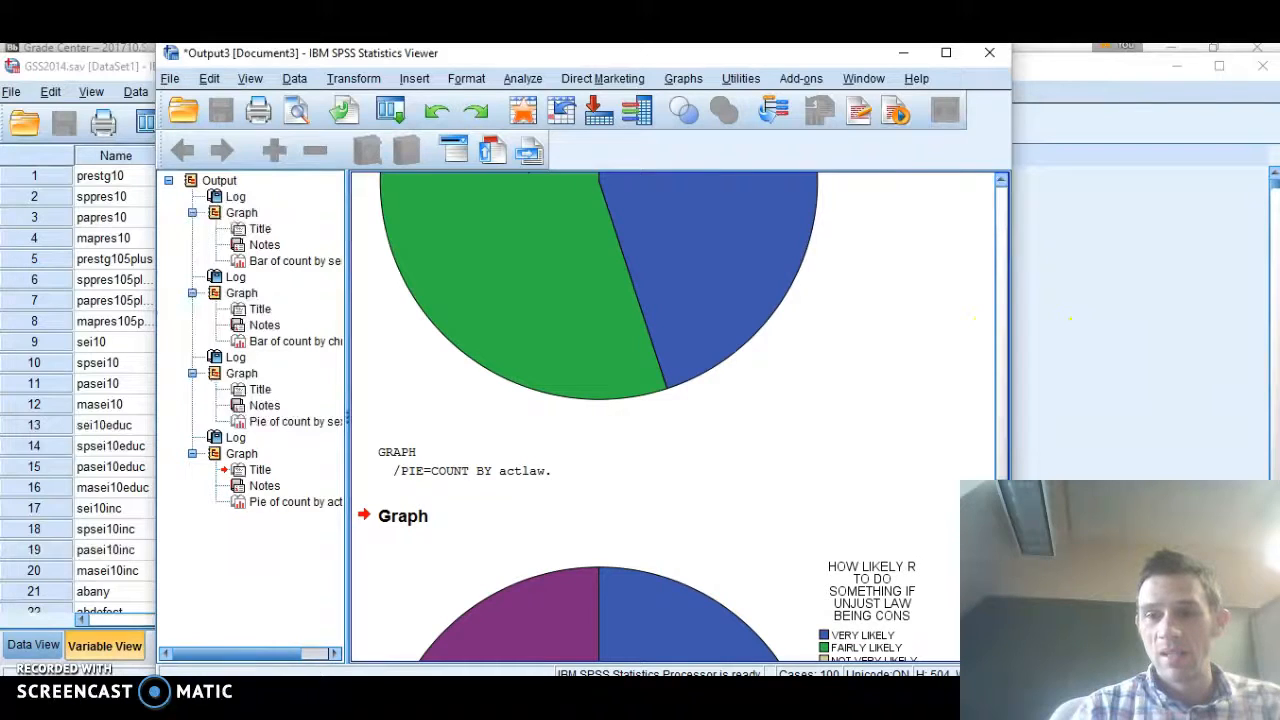
drag(1001, 541, 1003, 605)
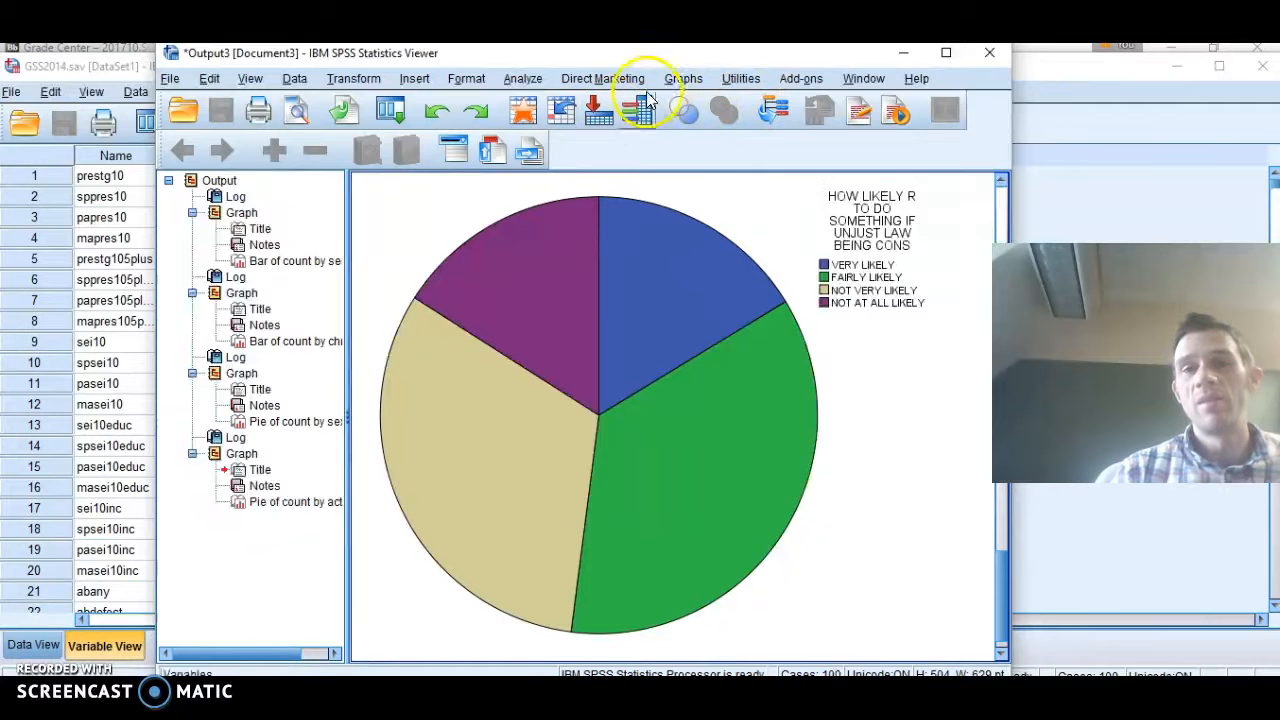
Start a further legacy pie chart with summaries for groups of cases and remove the actlaw variable from the slice definition.
click(683, 79)
mouse_move(822, 224)
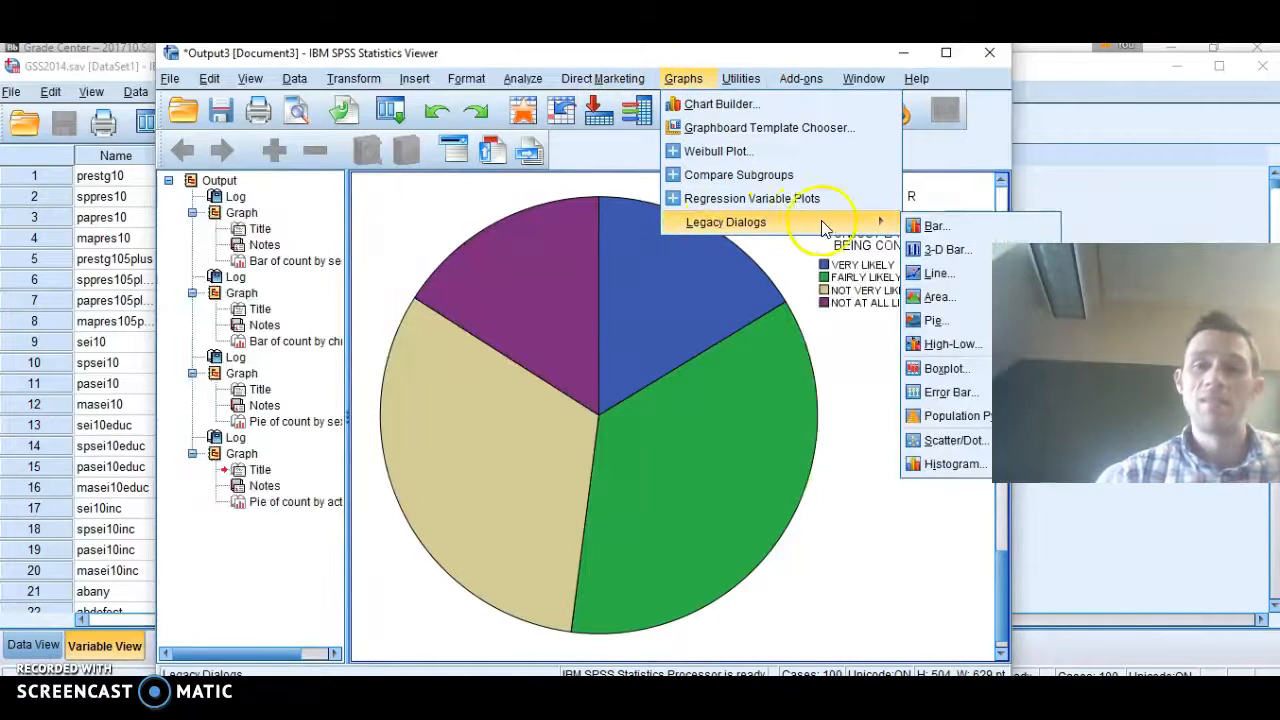
click(920, 320)
click(530, 426)
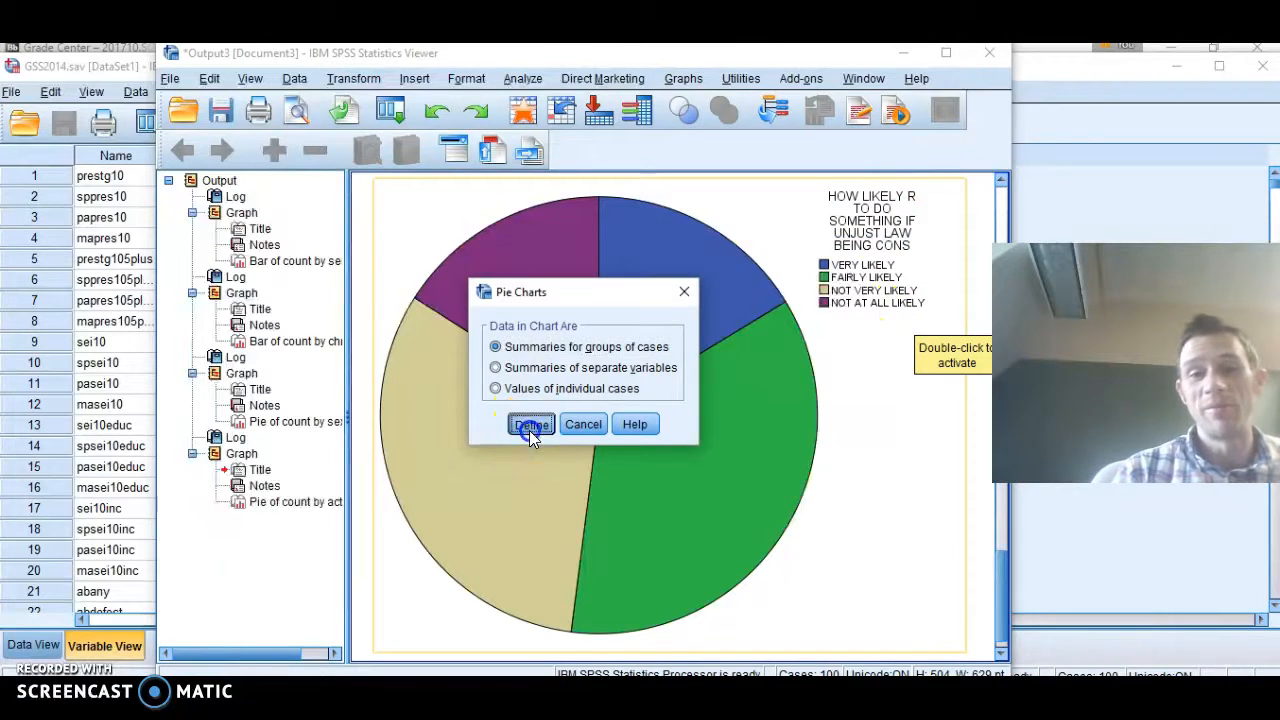
click(620, 300)
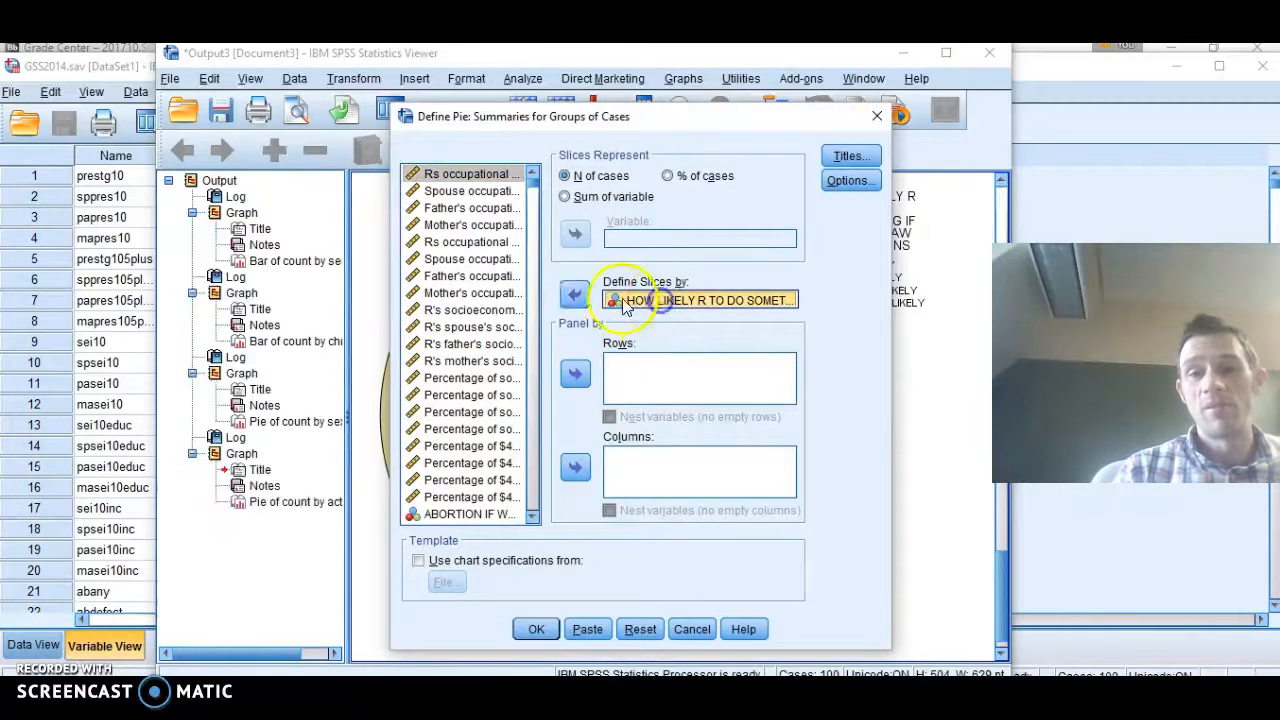
click(574, 293)
Define the slices by Percentage of some college educ in PAOCC10 based on ACS 2010 [pasei10educ], generate the pie chart and view it in full.
click(464, 243)
click(574, 293)
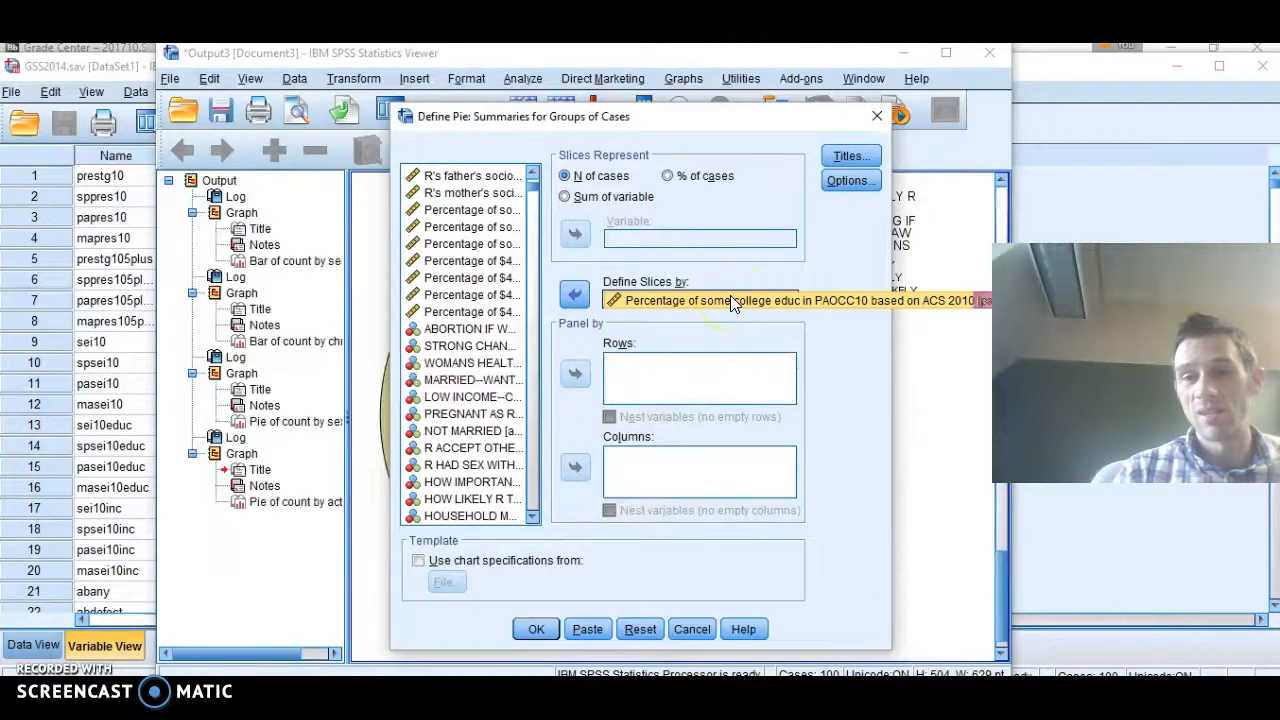
click(537, 629)
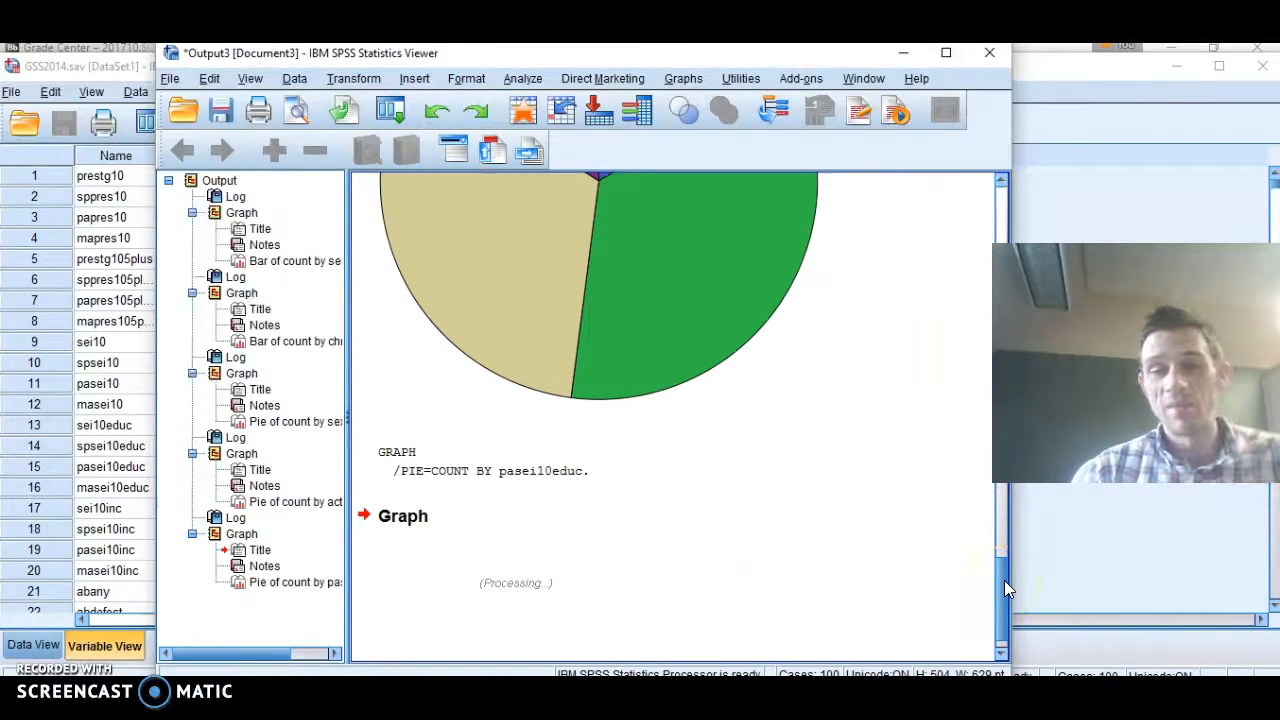
drag(1003, 579, 1003, 598)
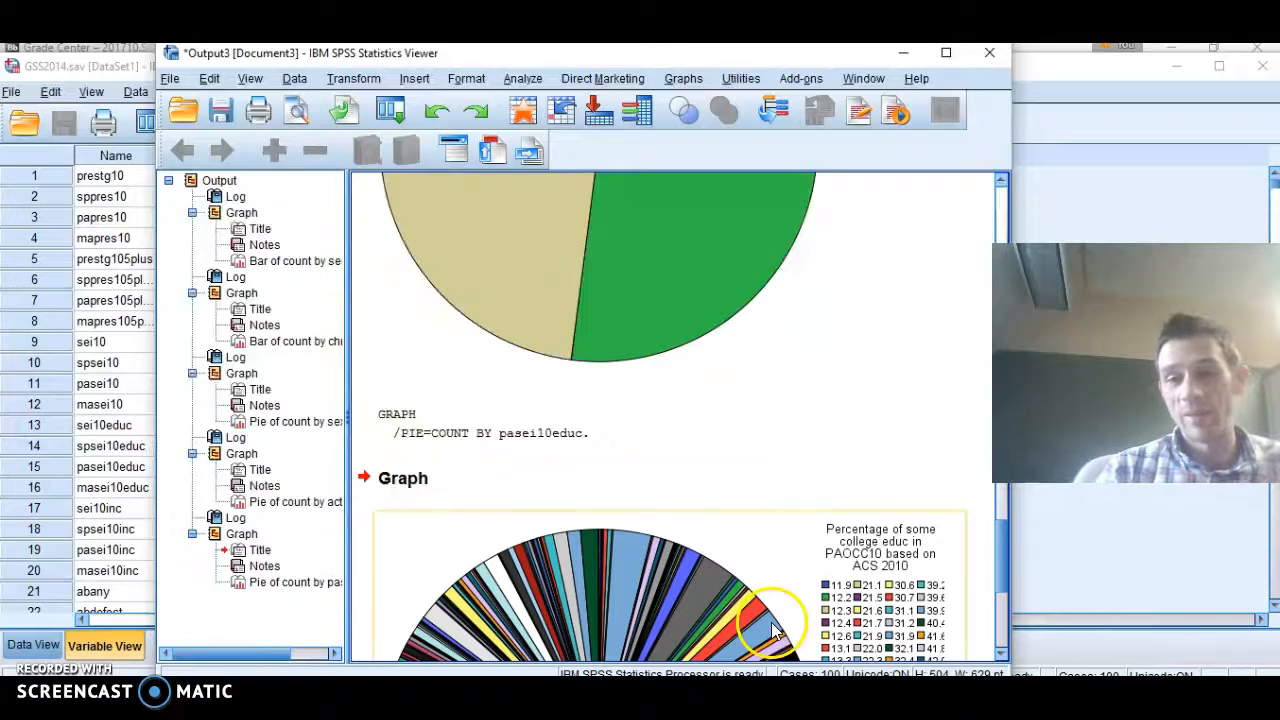
drag(1005, 548, 1003, 603)
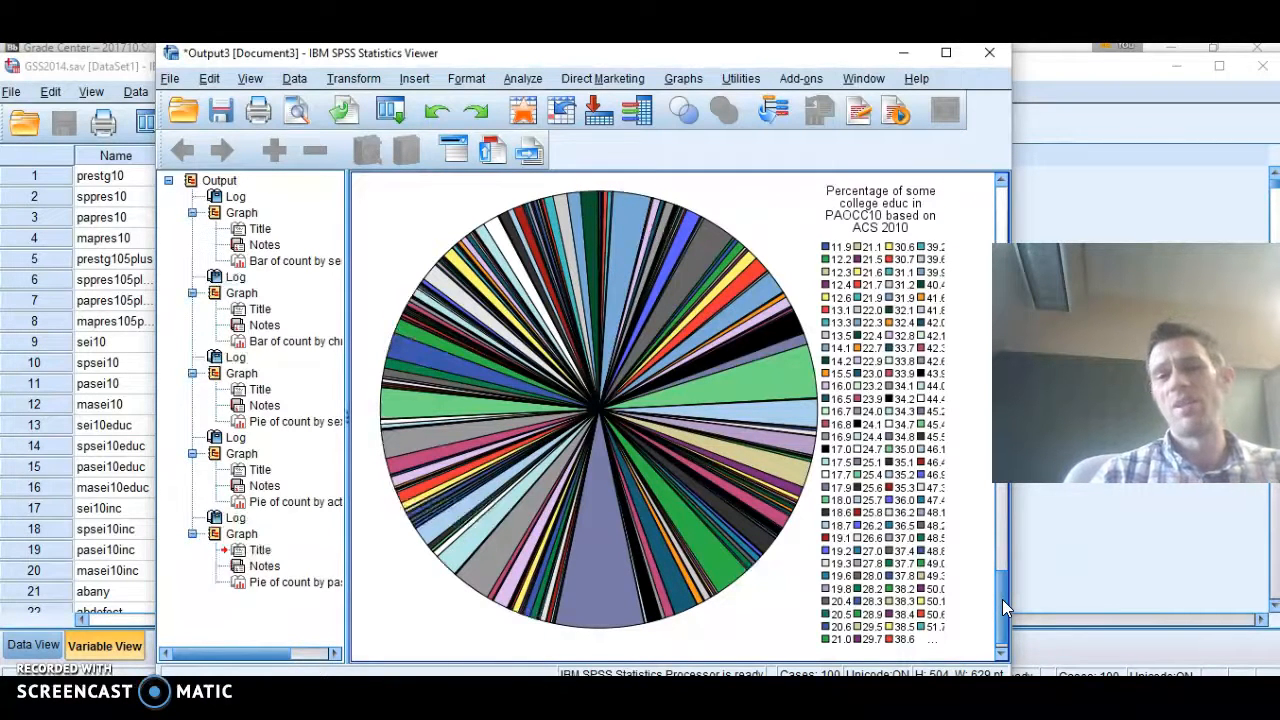
click(880, 540)
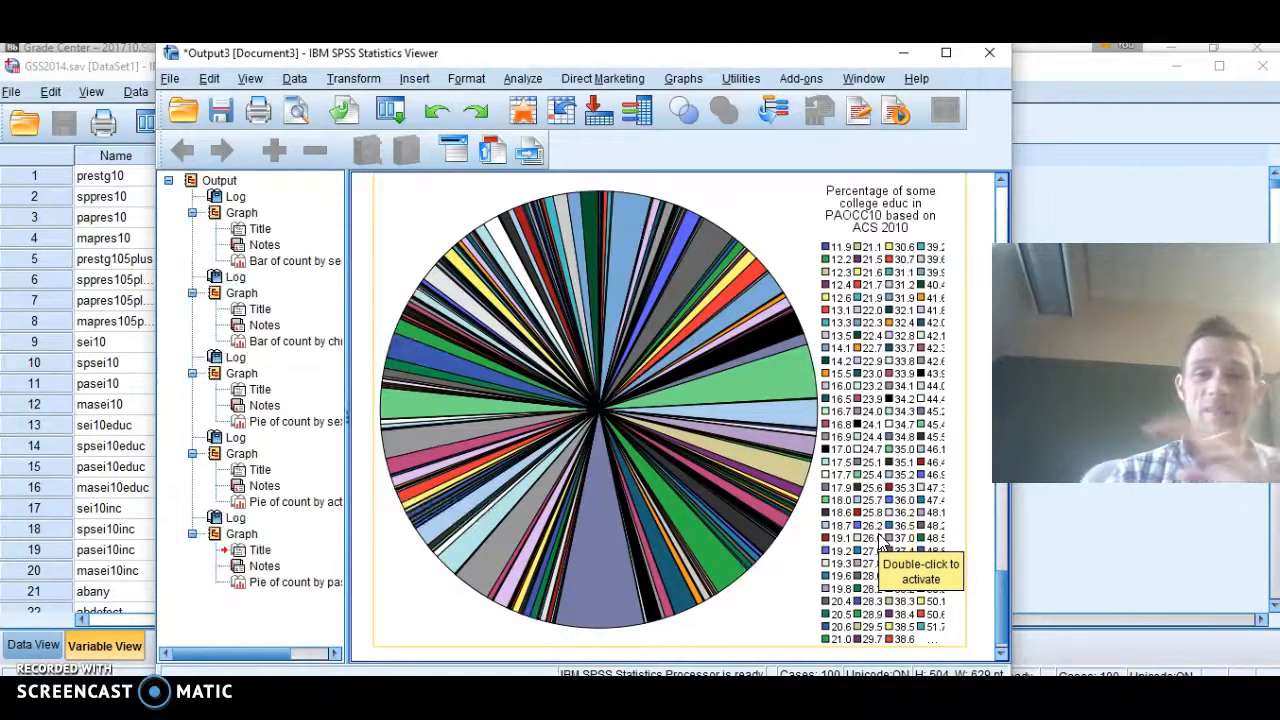
Start a legacy histogram and remove the HOW IMPORTANT TO HAVE B... variable from its definition.
click(525, 80)
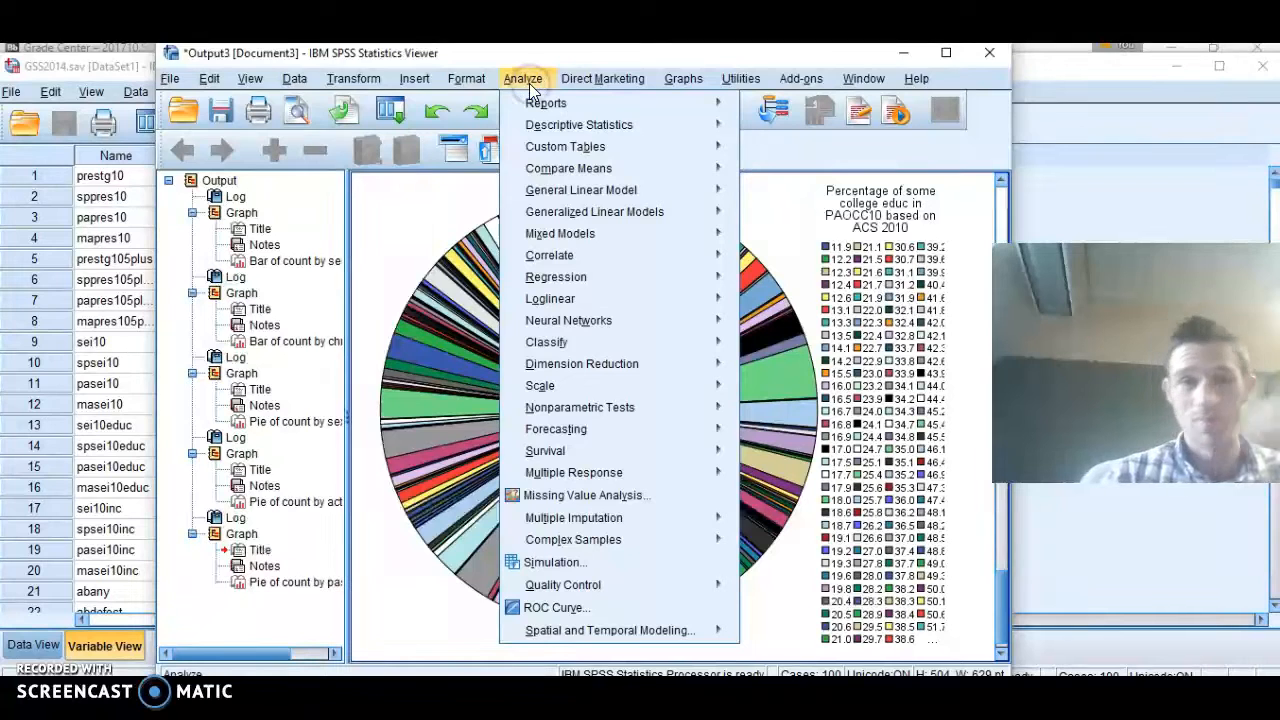
click(690, 80)
click(690, 80)
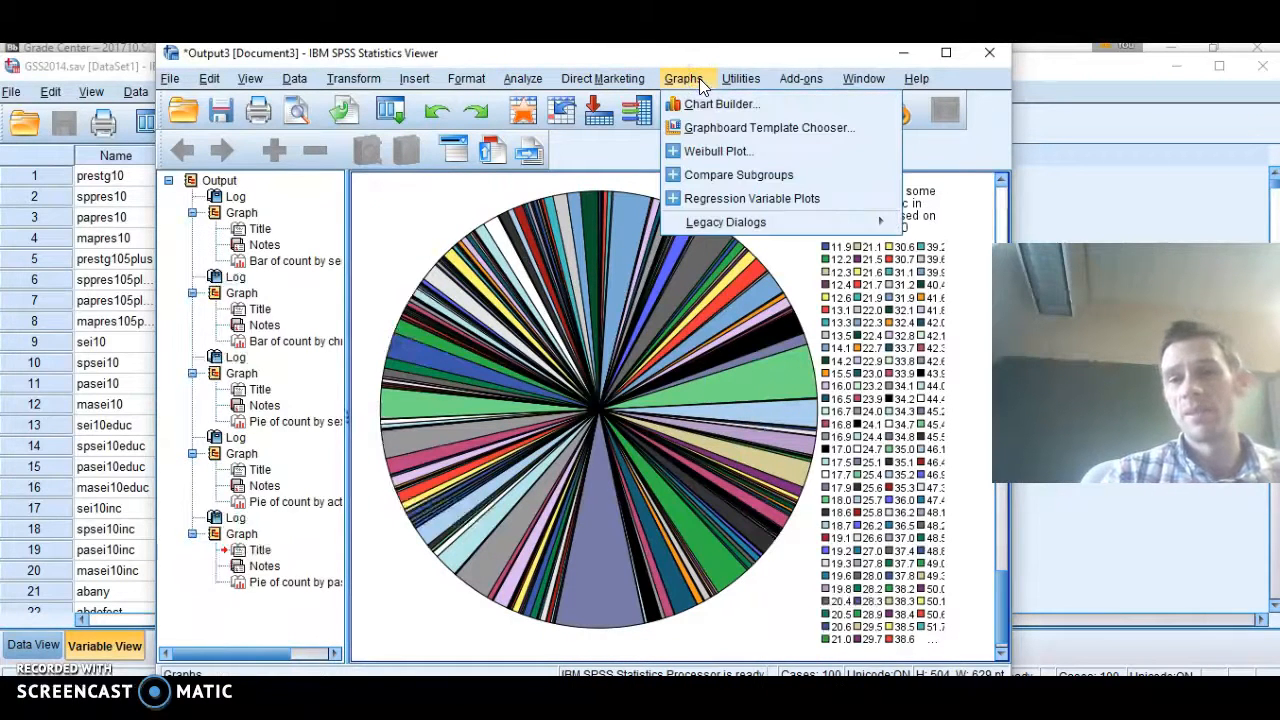
mouse_move(730, 222)
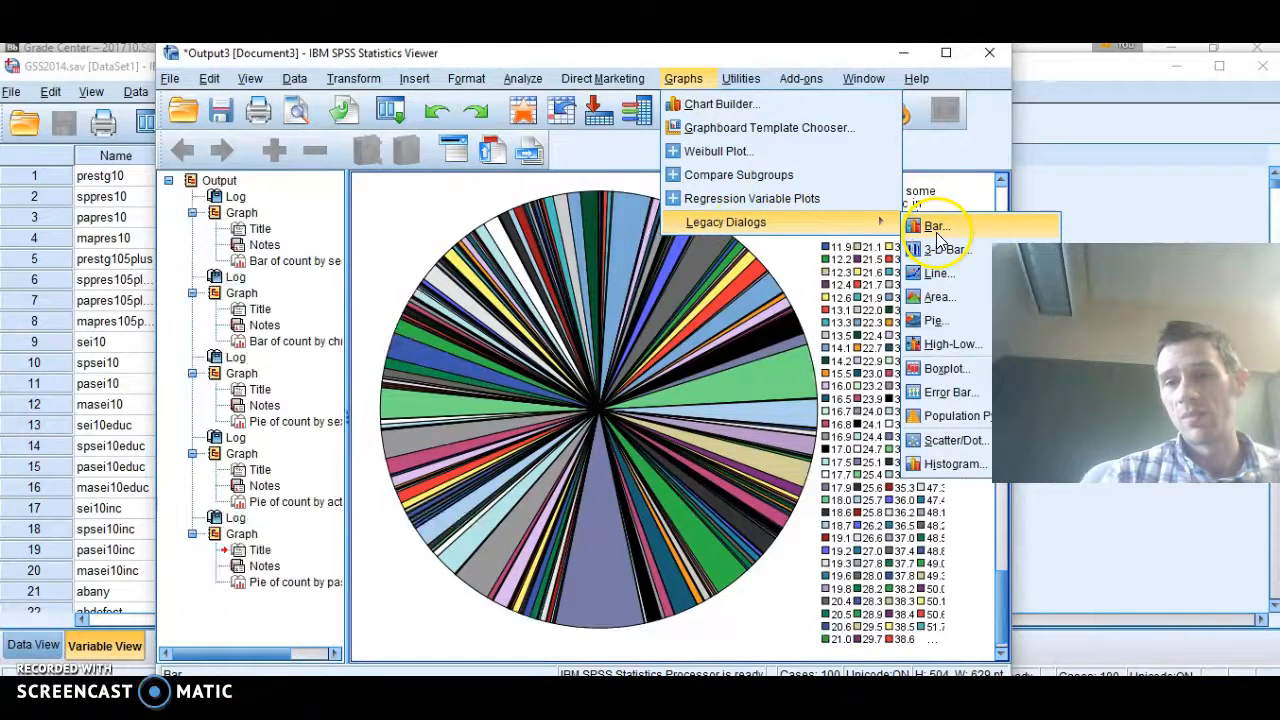
click(938, 468)
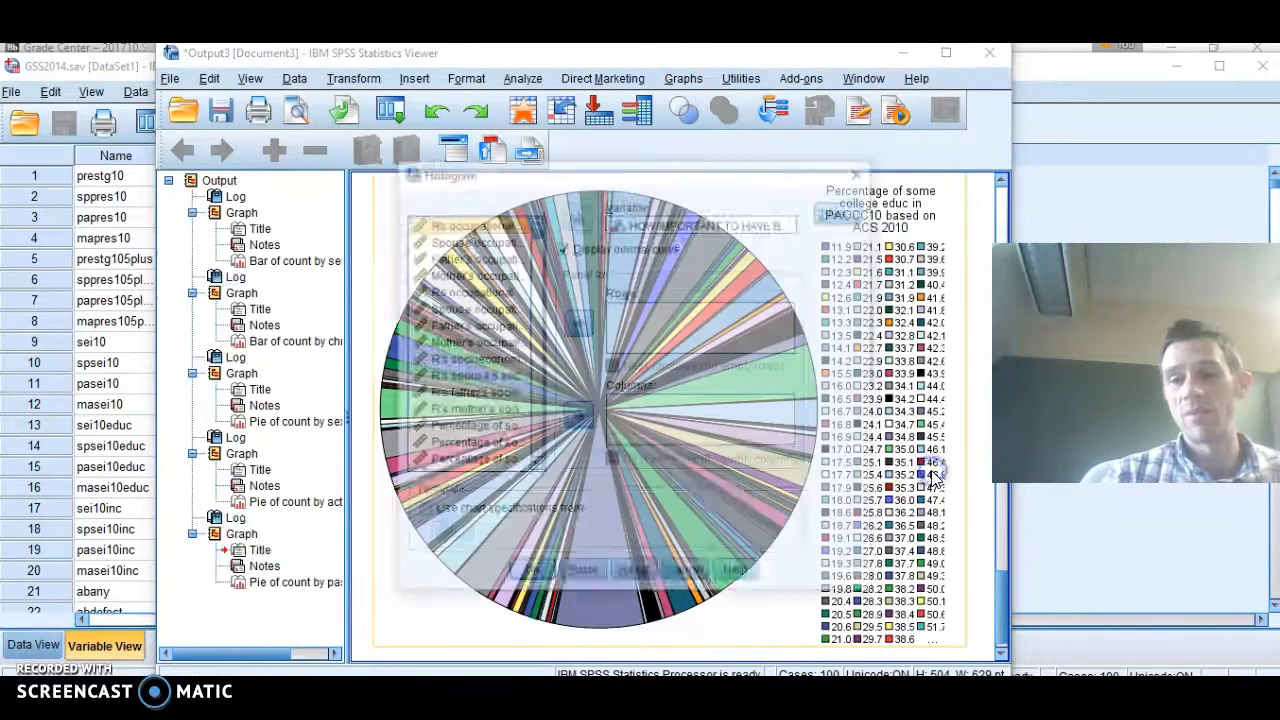
click(697, 222)
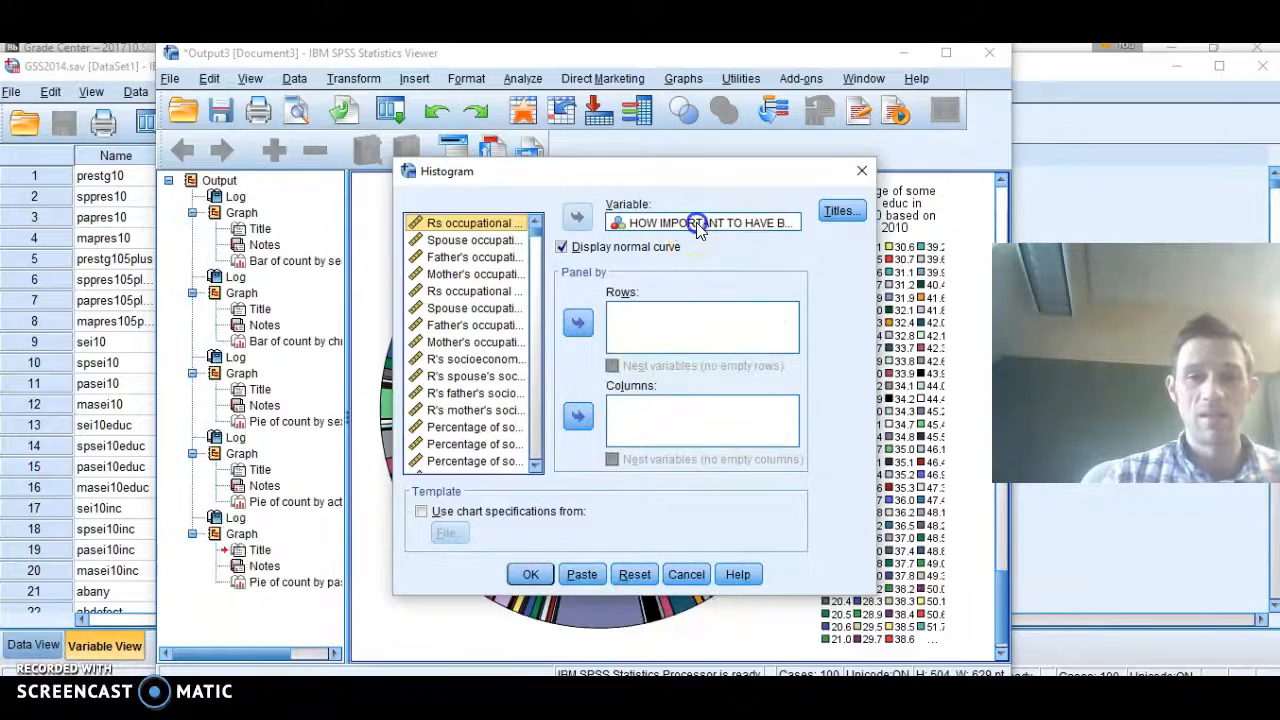
click(652, 222)
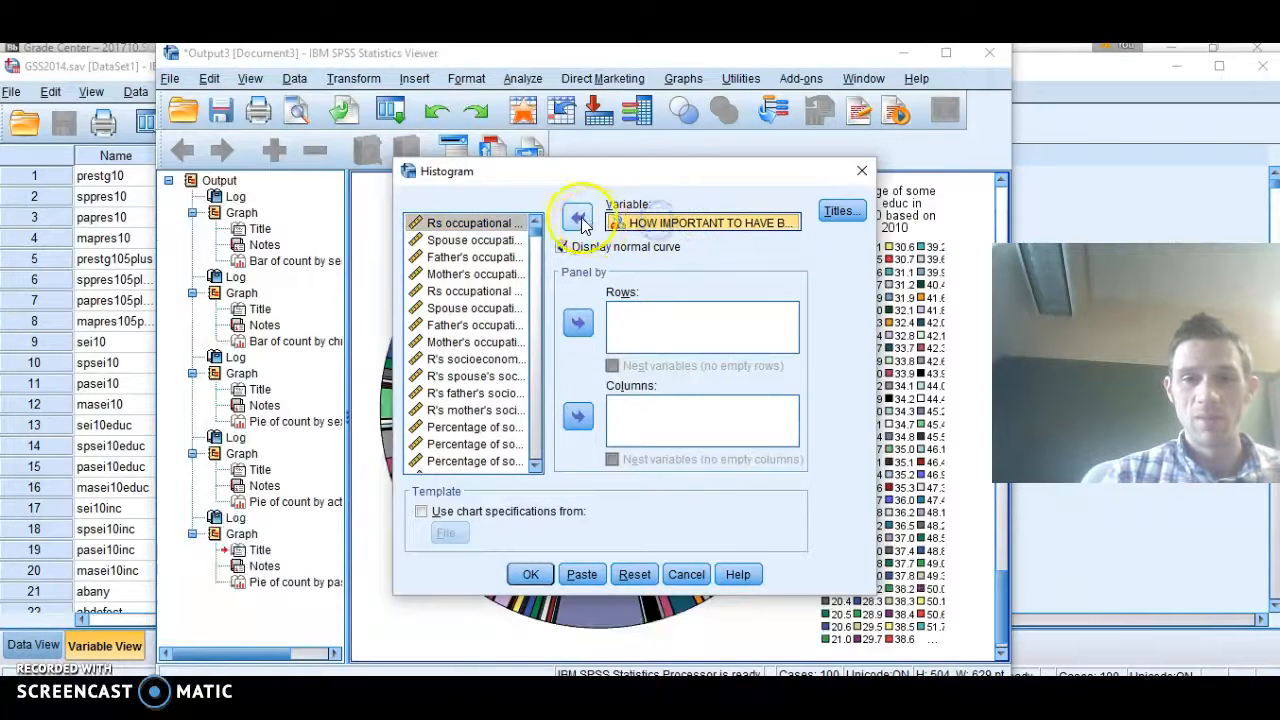
click(583, 222)
Generate a histogram with normal curve of Father's occupational prestige score using threshold method (2010) [papres105plus] and view it.
click(537, 240)
click(537, 240)
click(470, 261)
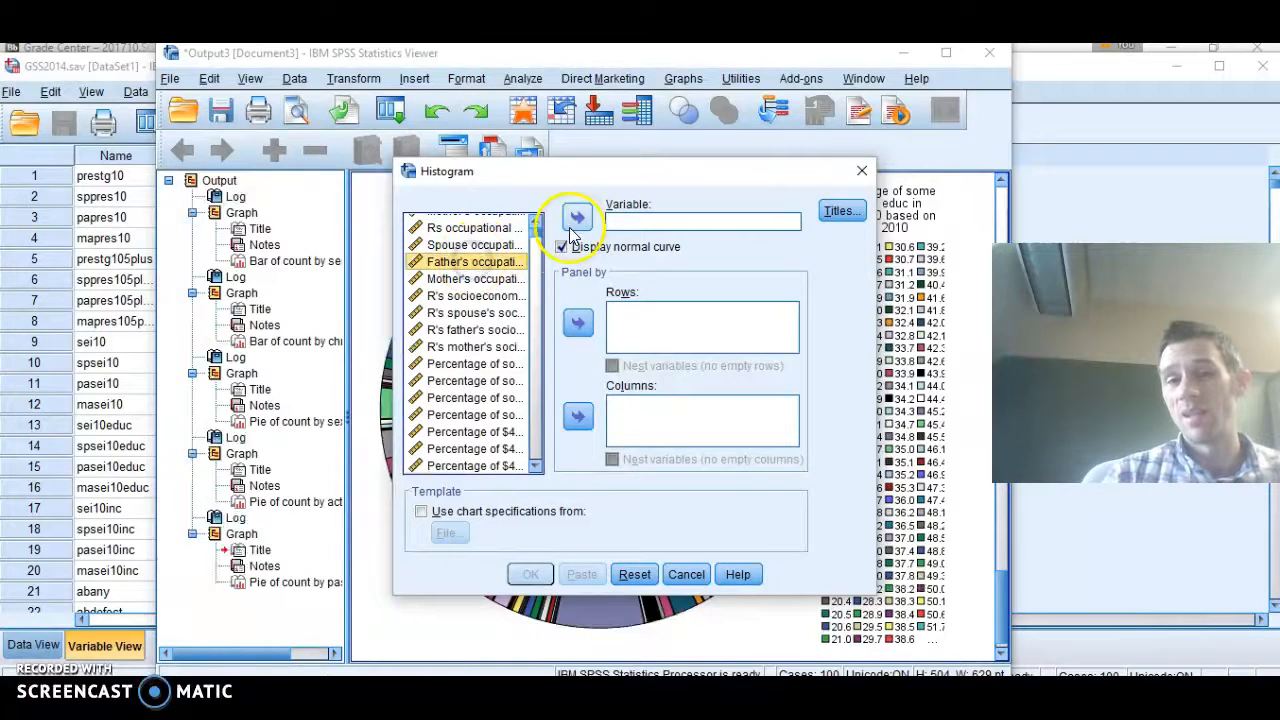
click(576, 226)
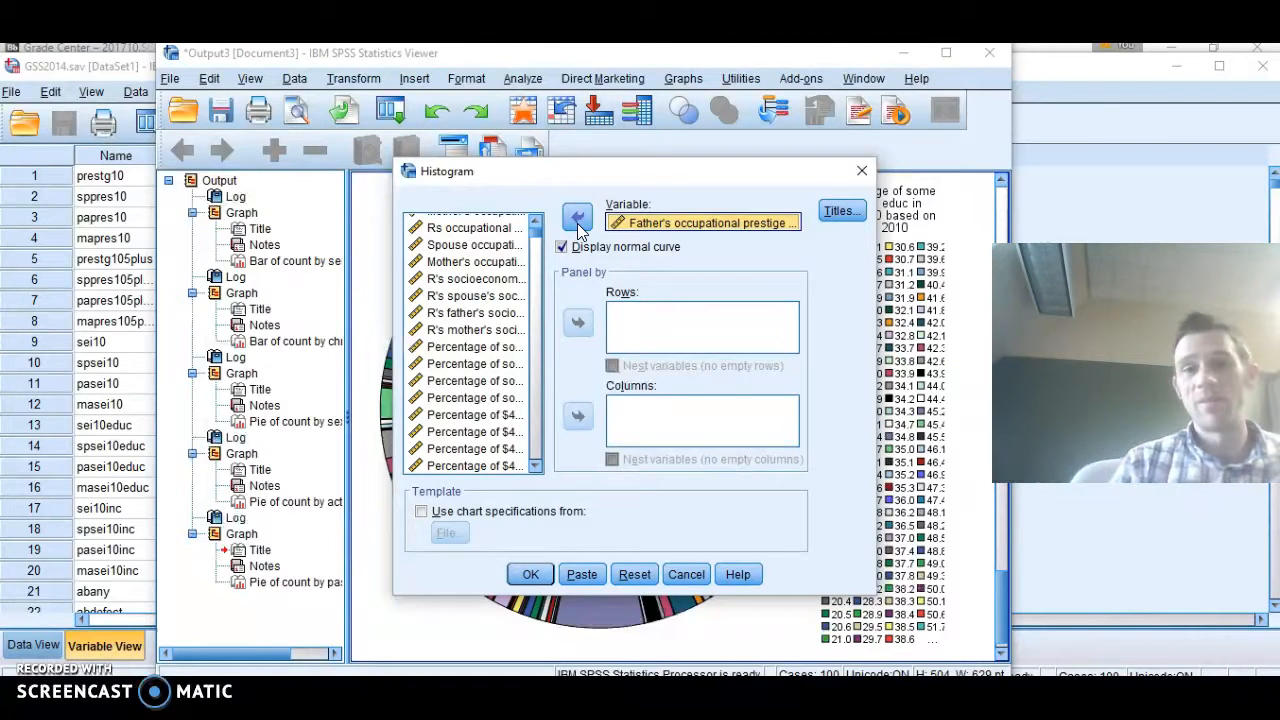
click(531, 575)
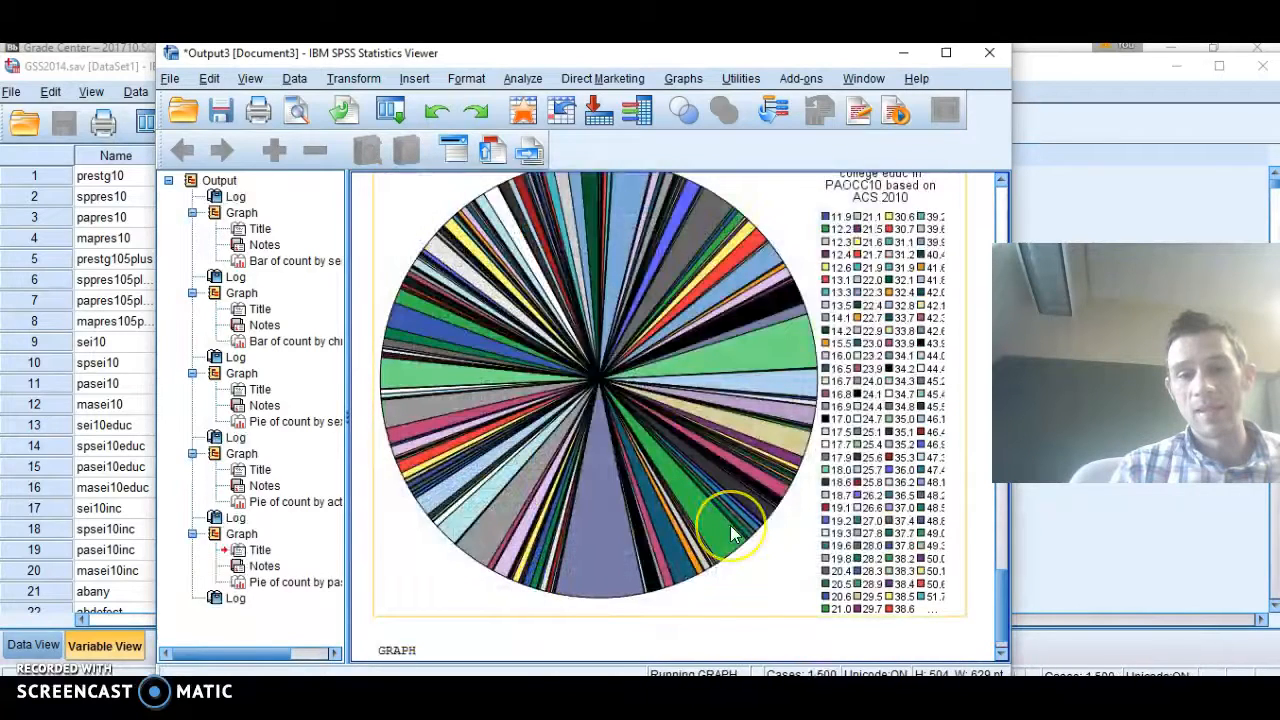
drag(1000, 586, 1001, 632)
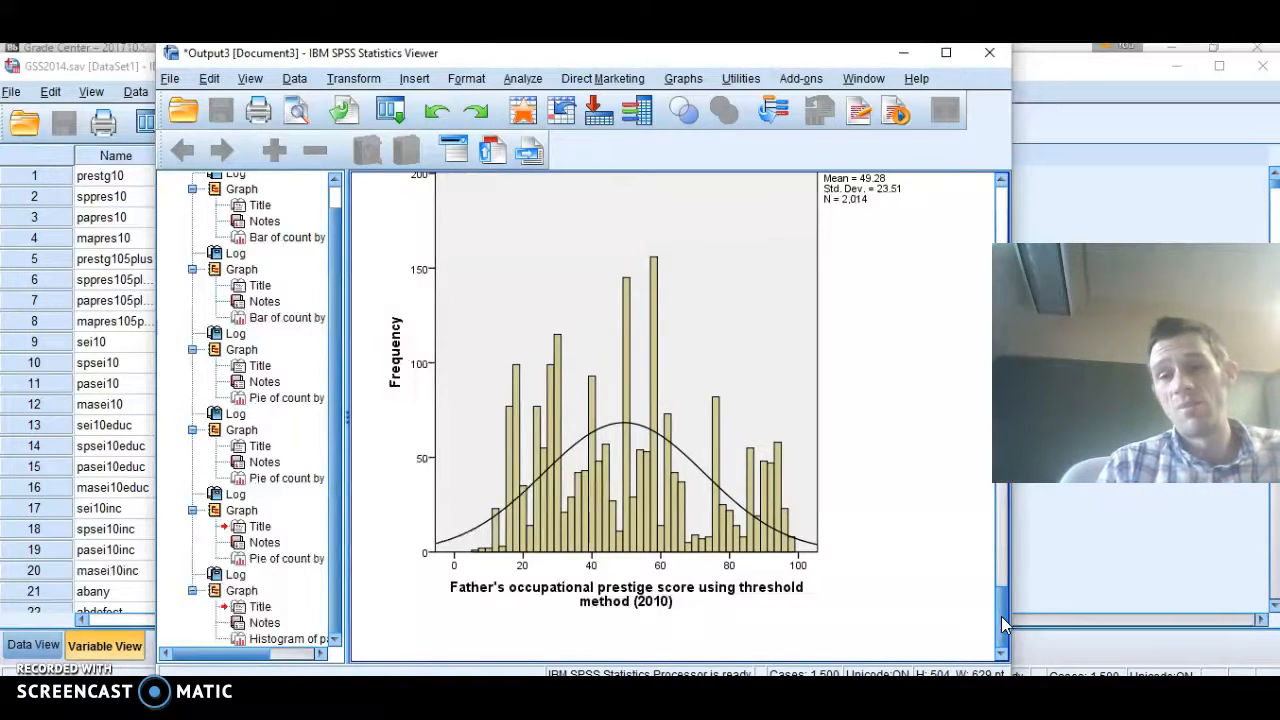
click(1001, 624)
drag(1001, 624, 1001, 598)
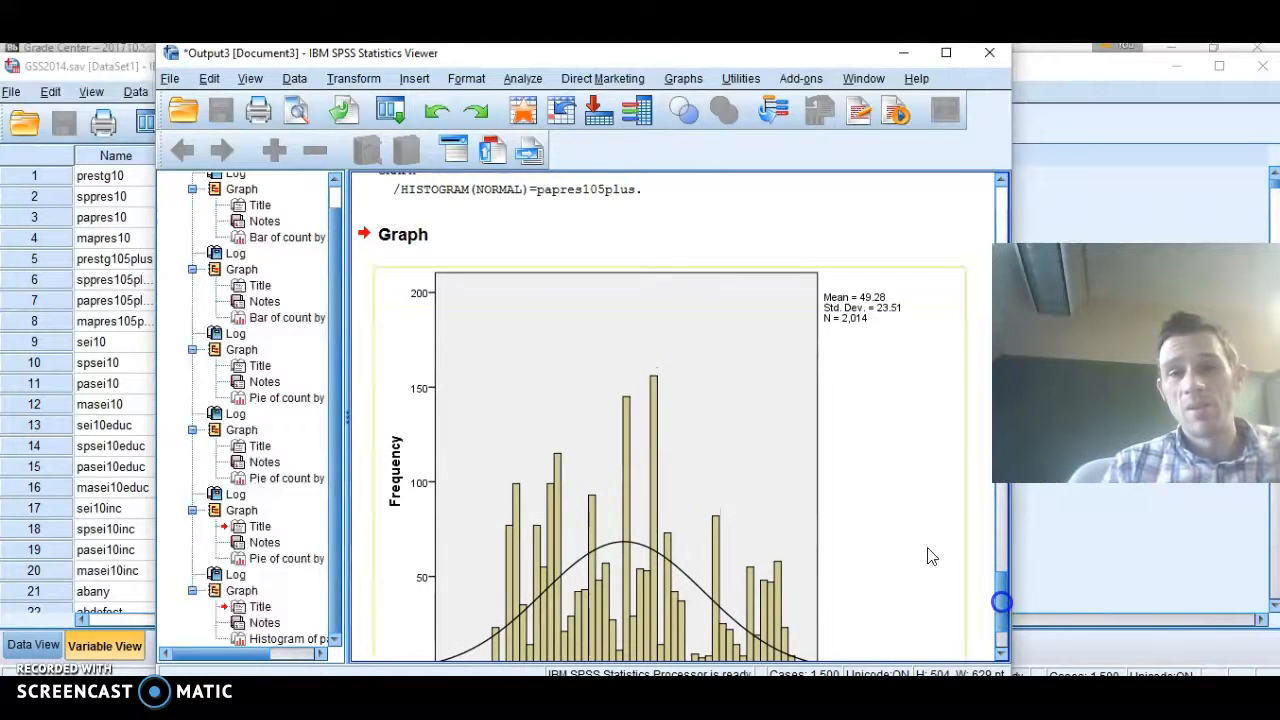
Start a simple legacy boxplot with summaries for groups of cases and remove sppres10 as its variable.
click(523, 79)
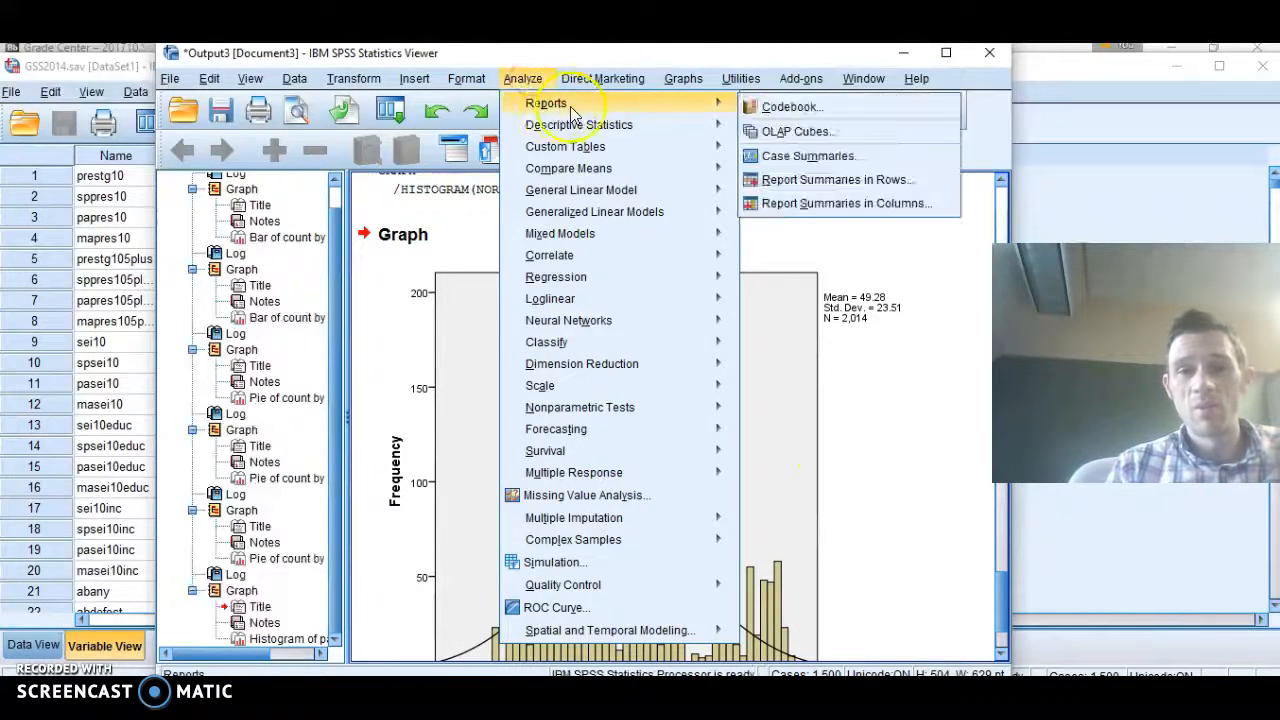
mouse_move(683, 79)
mouse_move(727, 225)
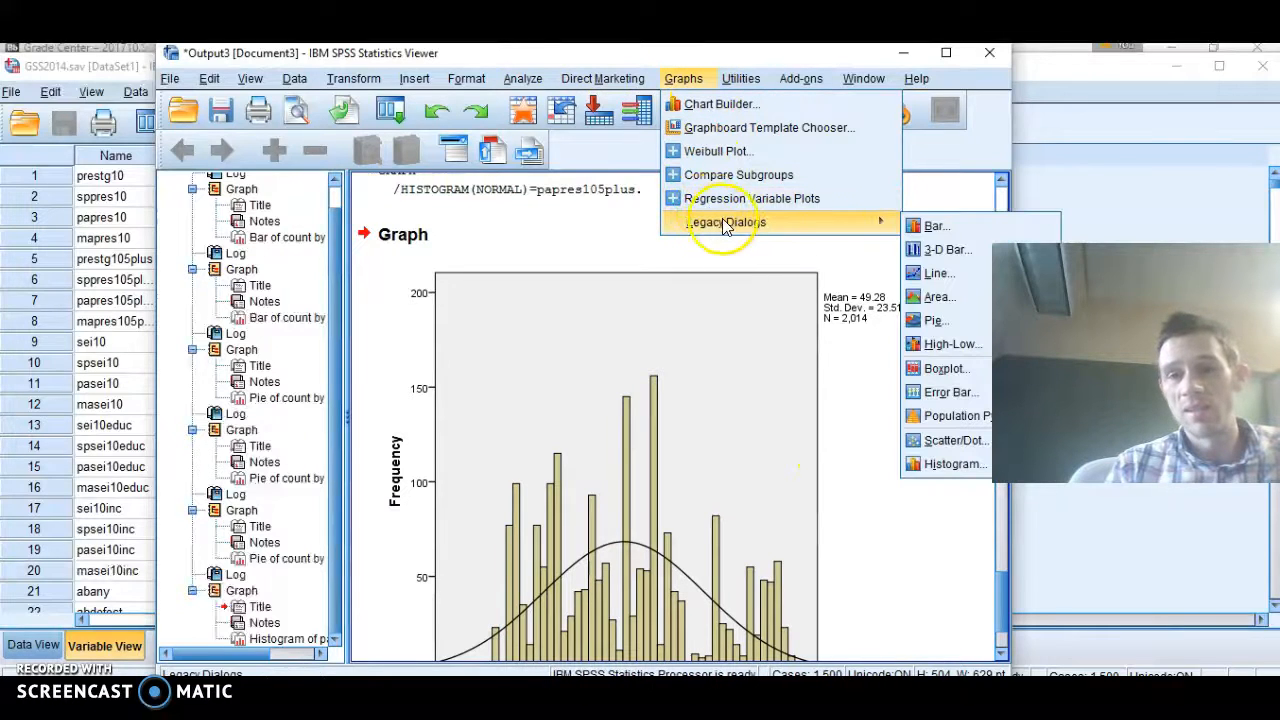
click(945, 369)
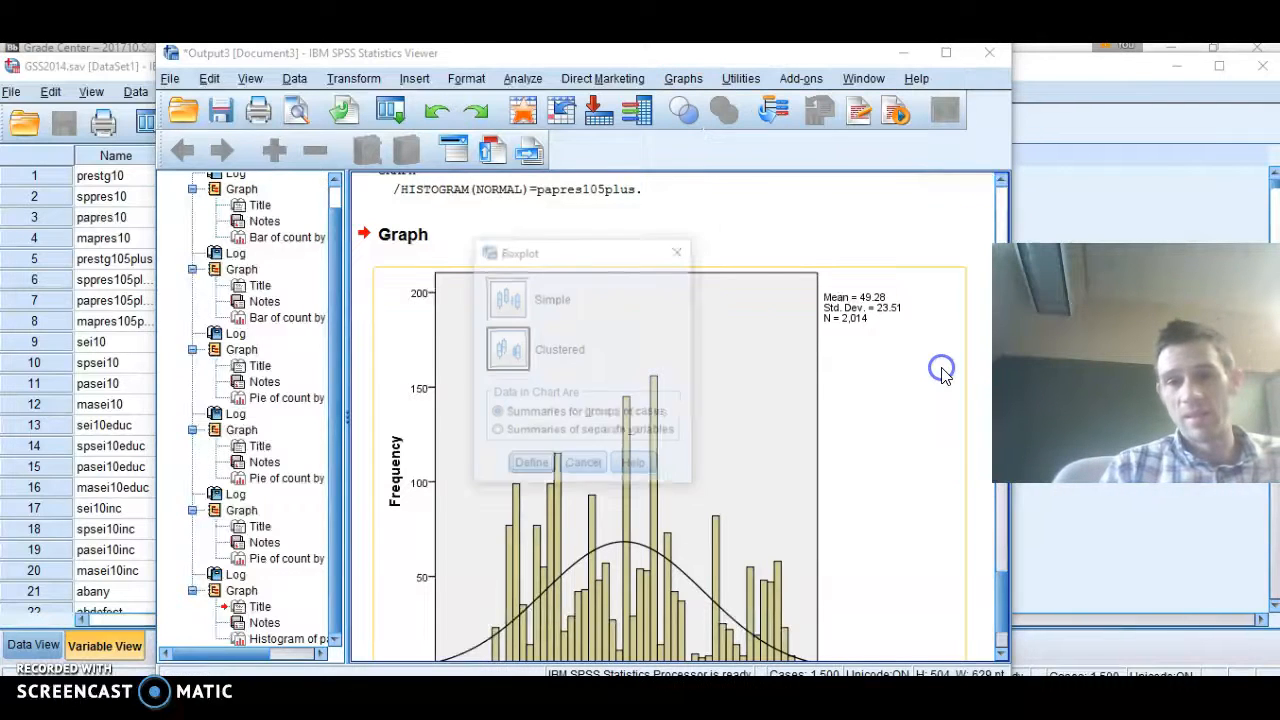
click(507, 300)
click(530, 465)
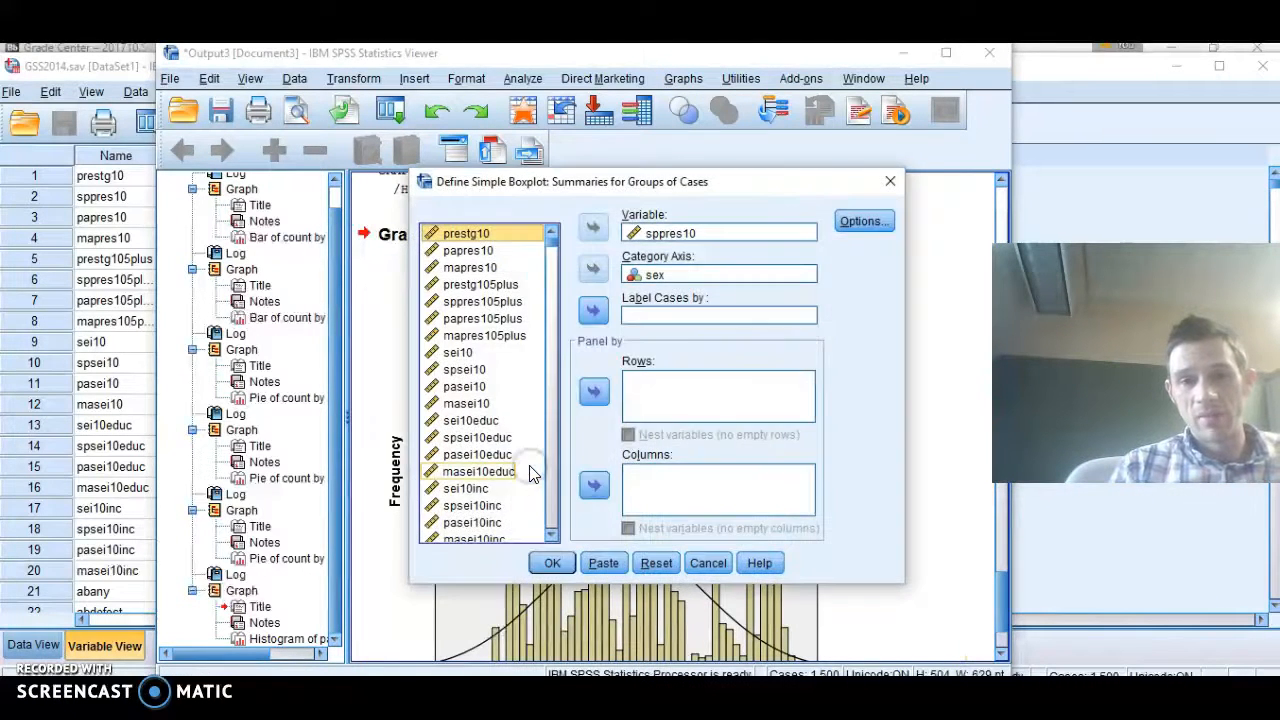
click(702, 233)
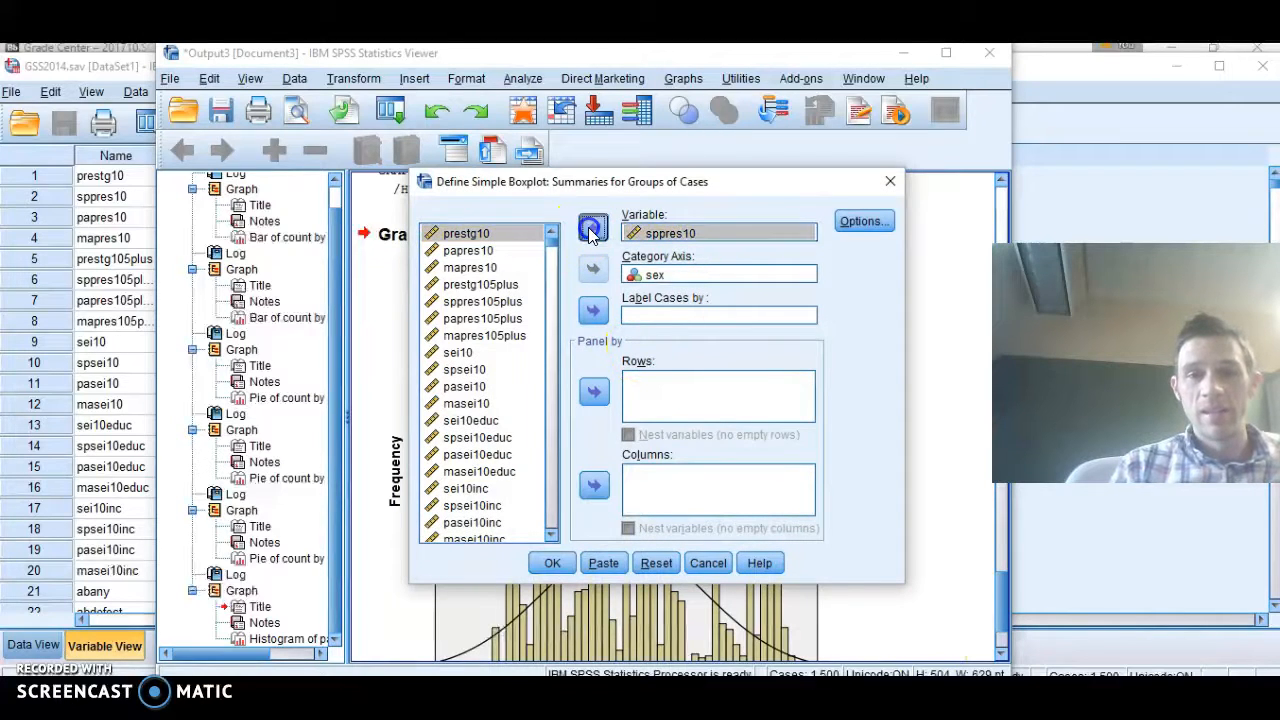
click(592, 230)
Remove sex from the boxplot's category axis and assign it there again.
click(651, 273)
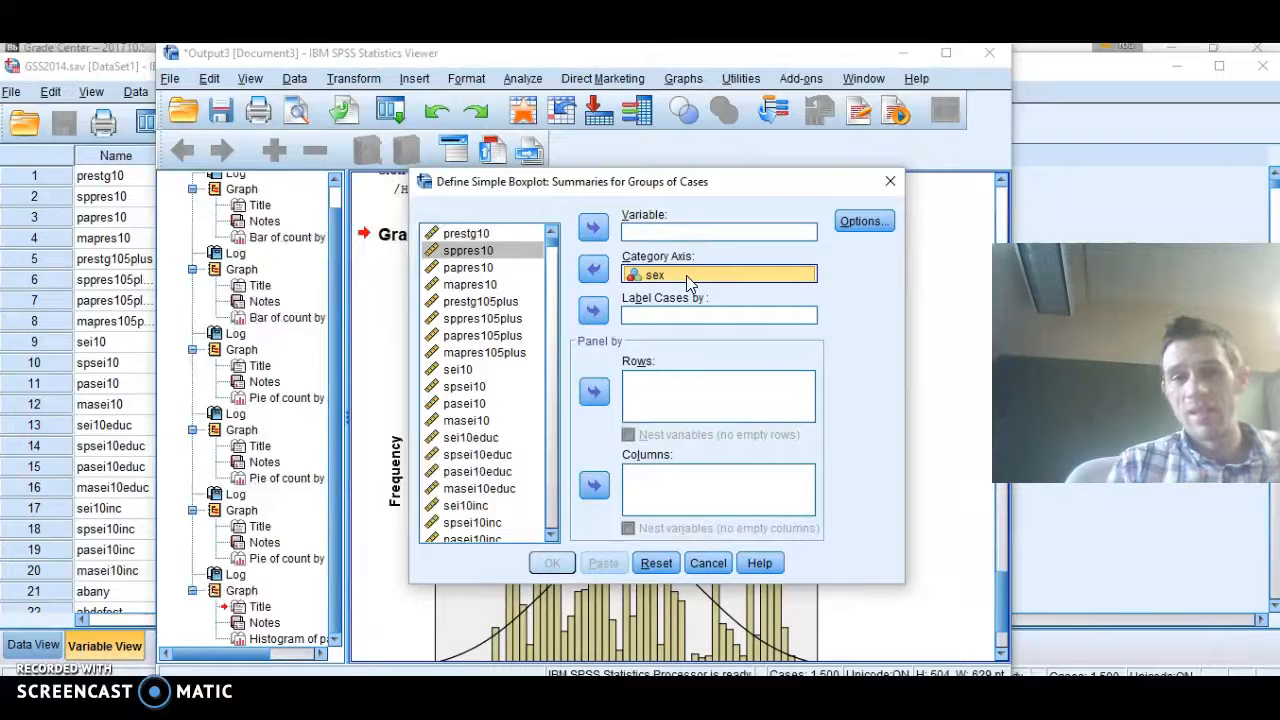
click(593, 269)
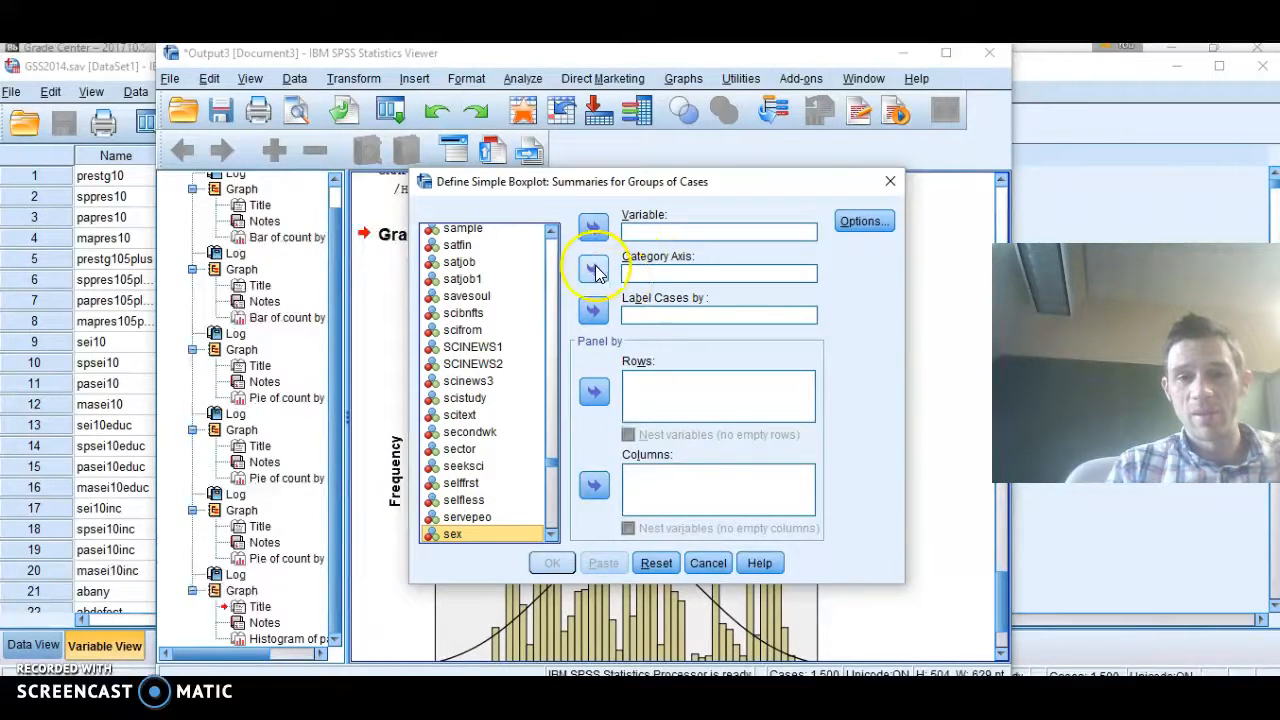
click(593, 269)
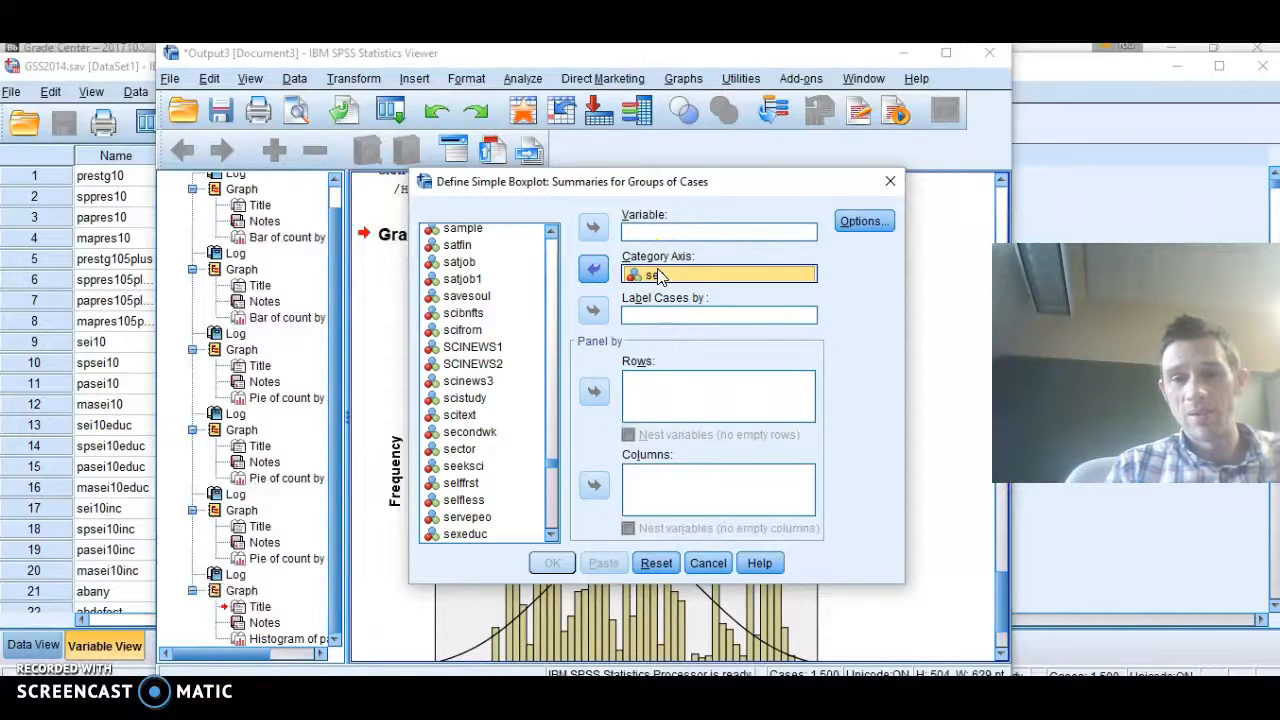
Set spsei10educ as the boxplot variable, generate the boxplot by sex and view the male and female boxes.
scroll(549, 468, up, 1)
drag(549, 468, 552, 249)
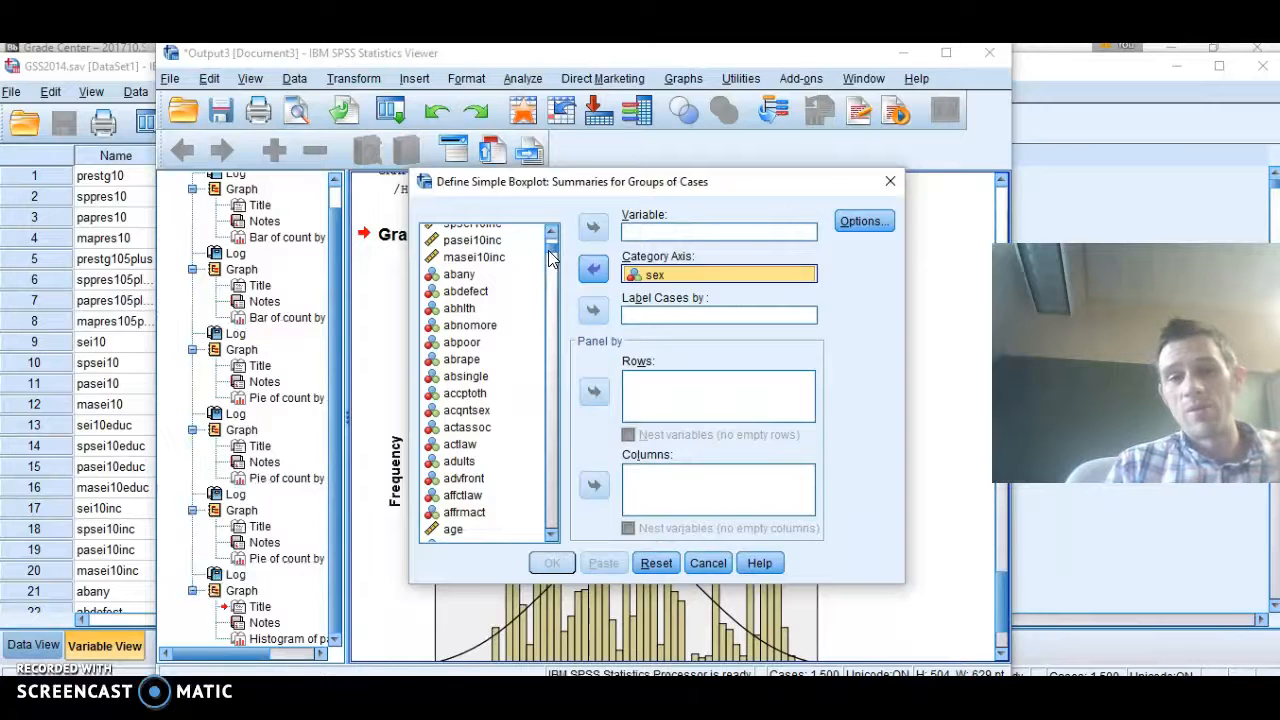
scroll(547, 250, up, 2)
click(490, 255)
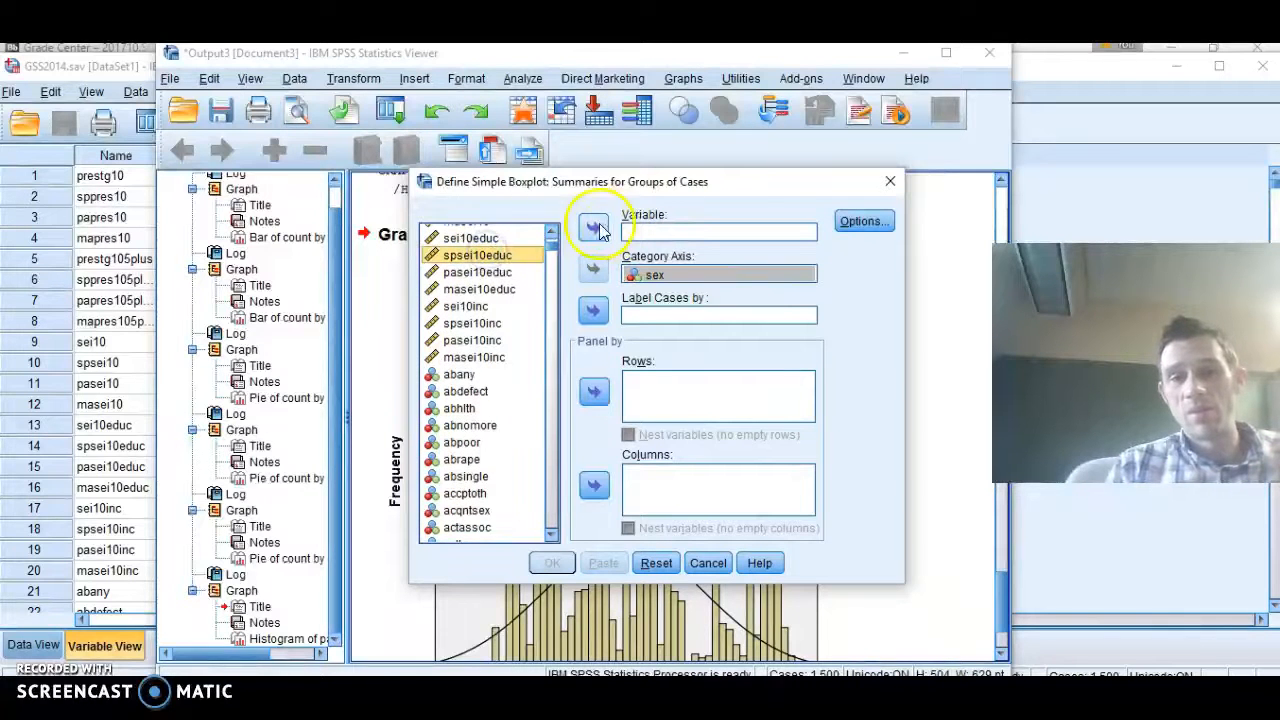
click(595, 231)
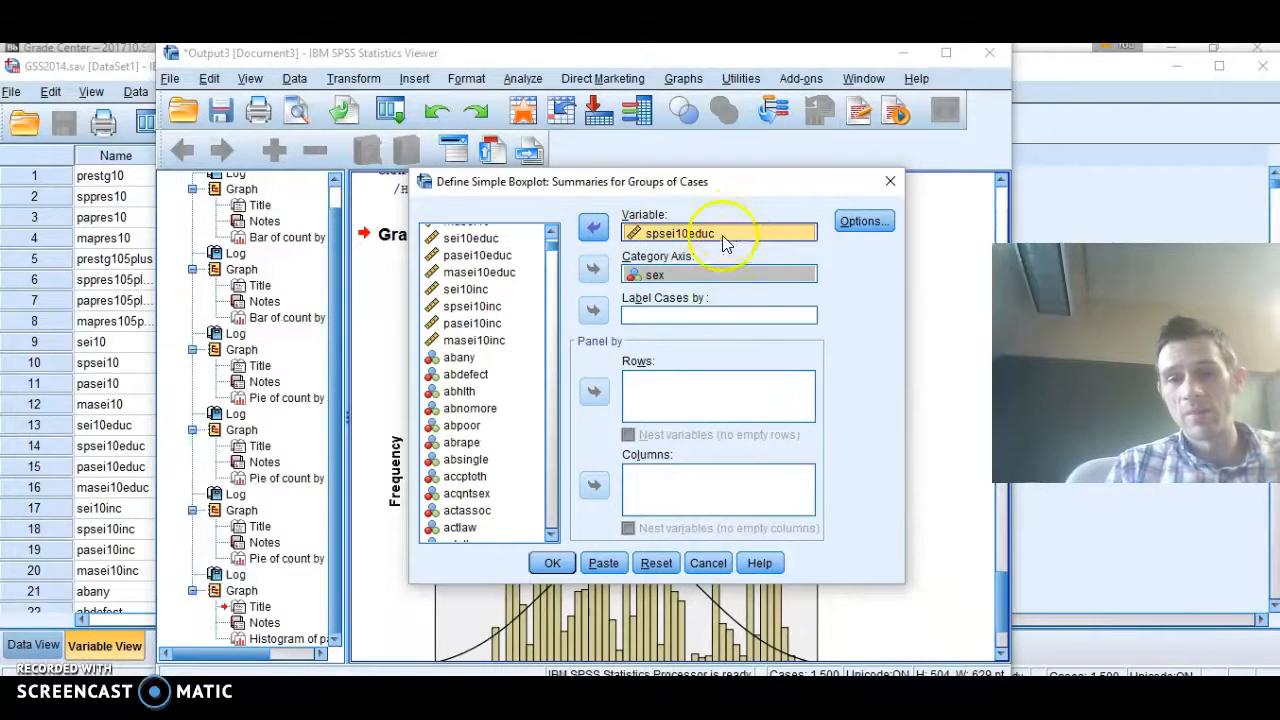
click(550, 563)
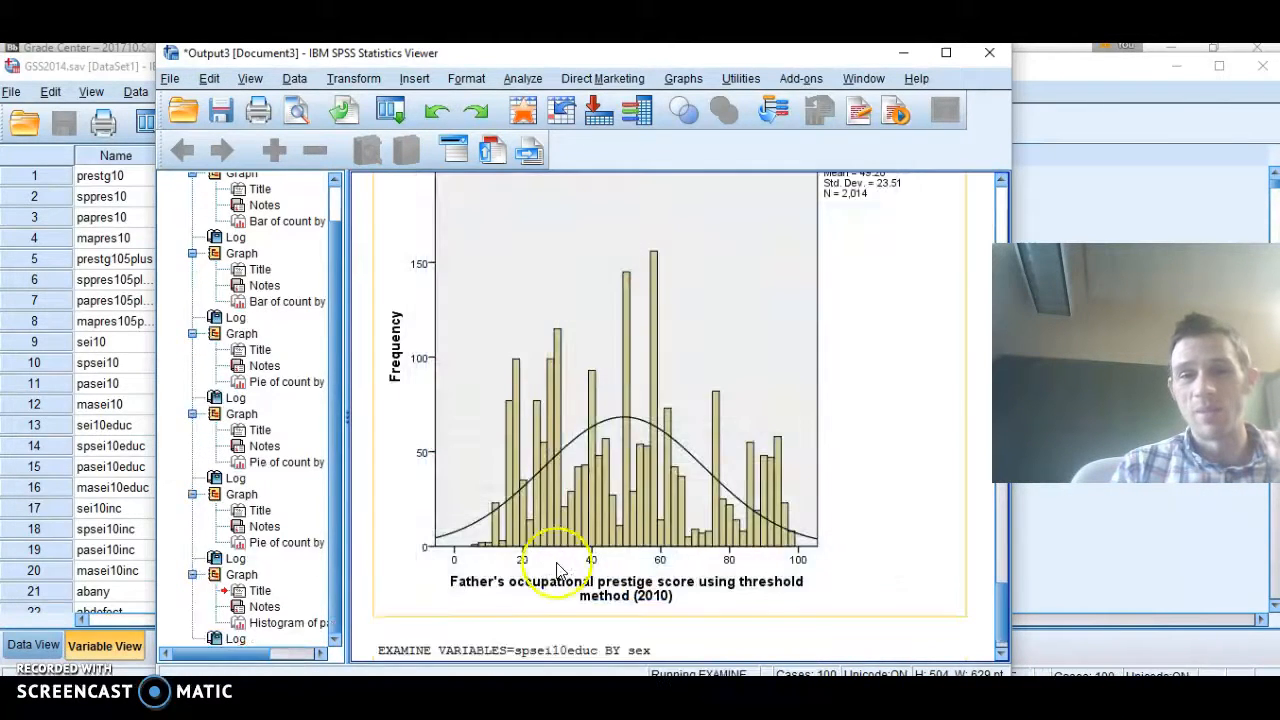
drag(1003, 553, 1007, 587)
click(709, 423)
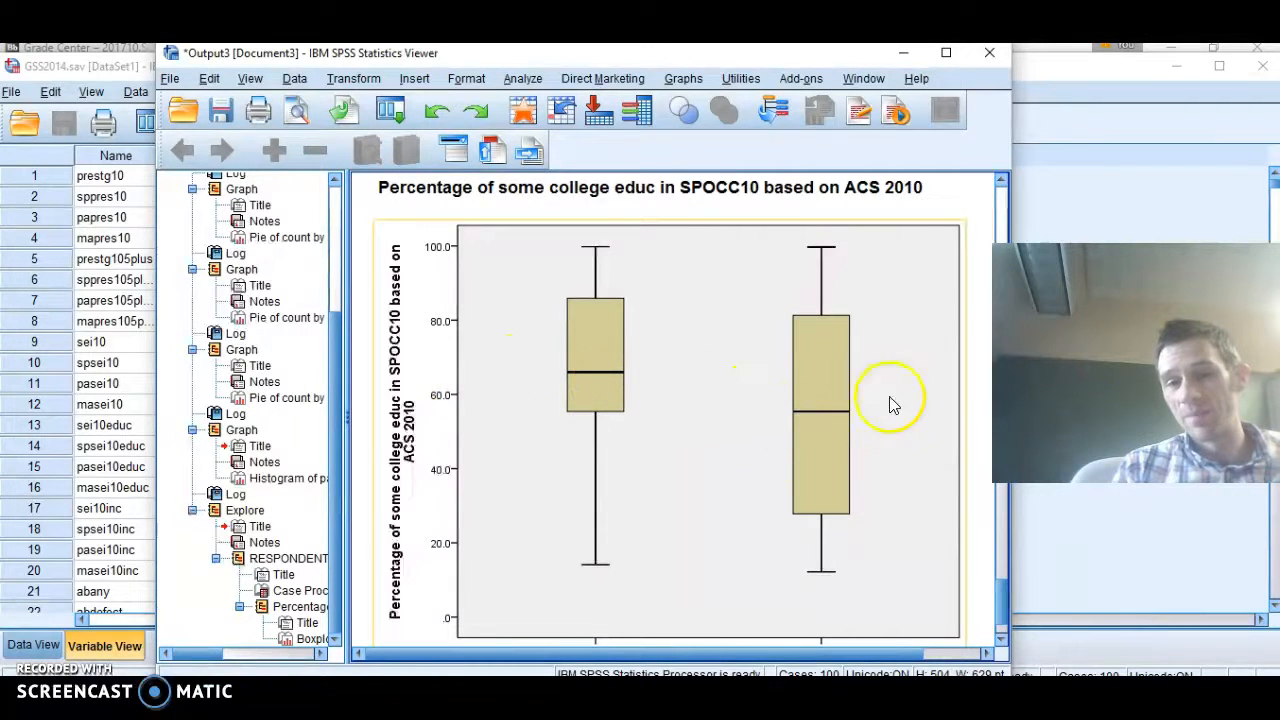
drag(1001, 598, 1004, 603)
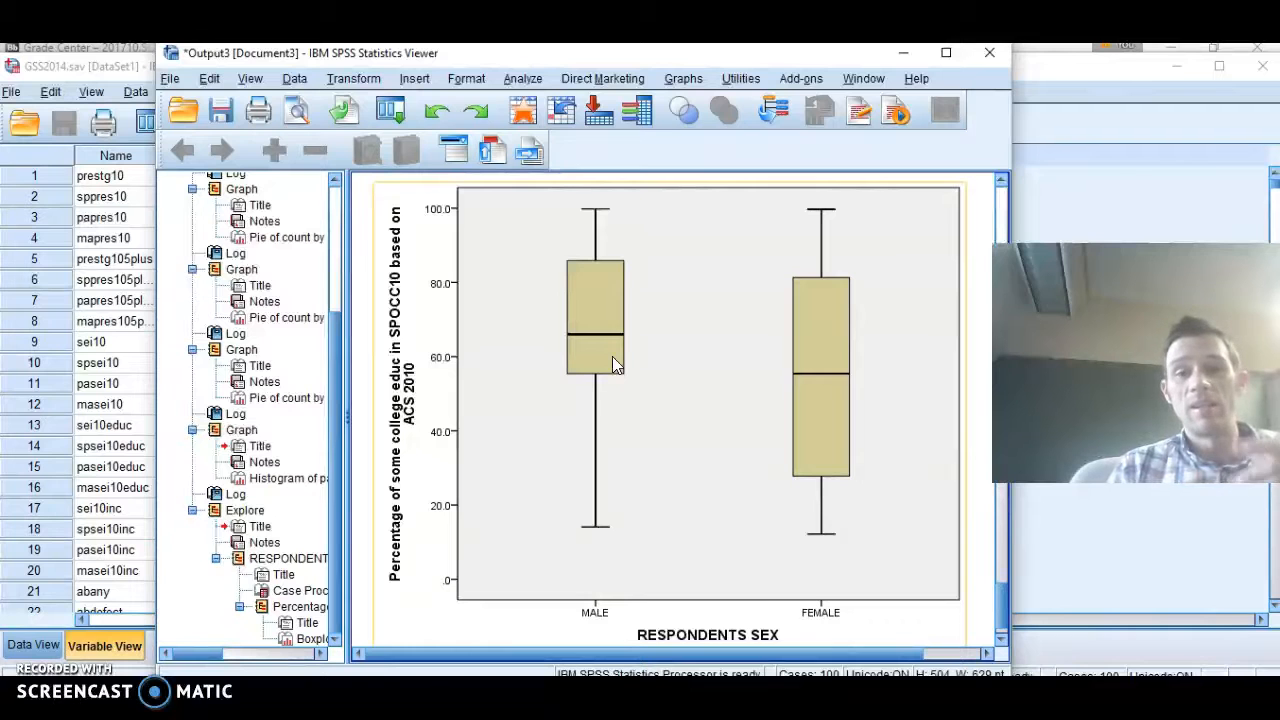
click(993, 563)
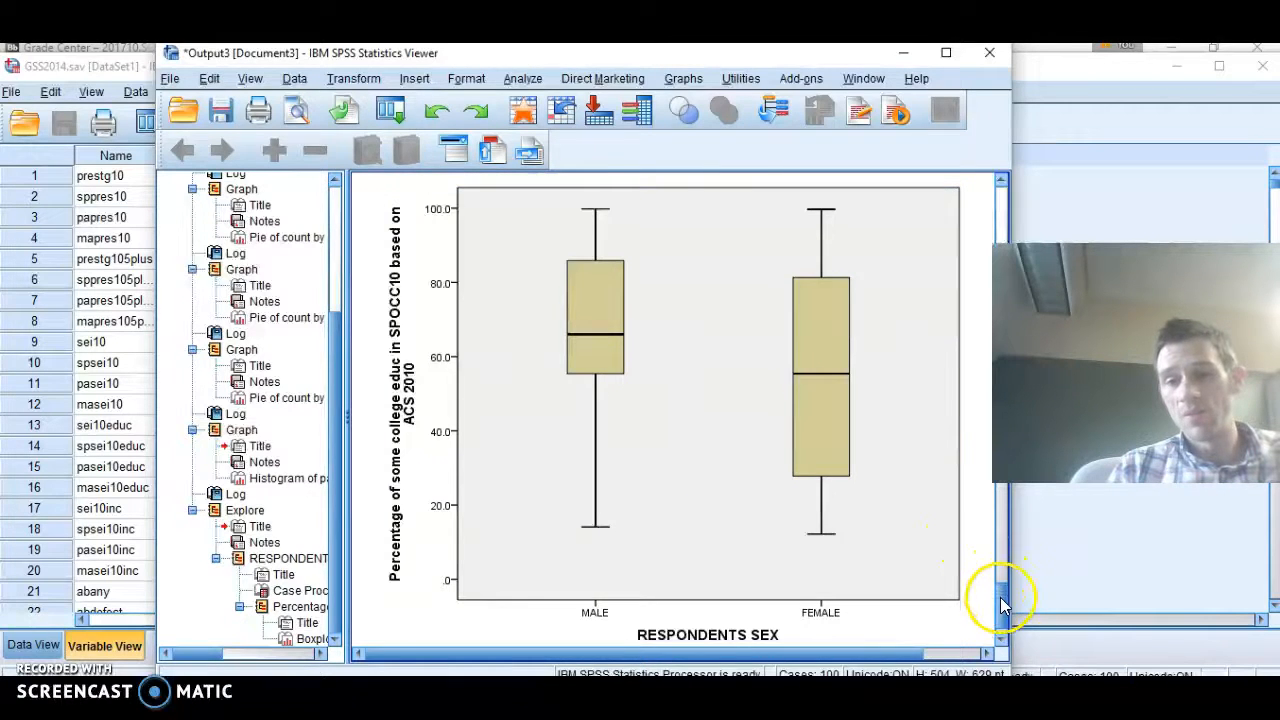
drag(1000, 597, 1000, 582)
Bring up the legacy chart types for another graph.
click(670, 82)
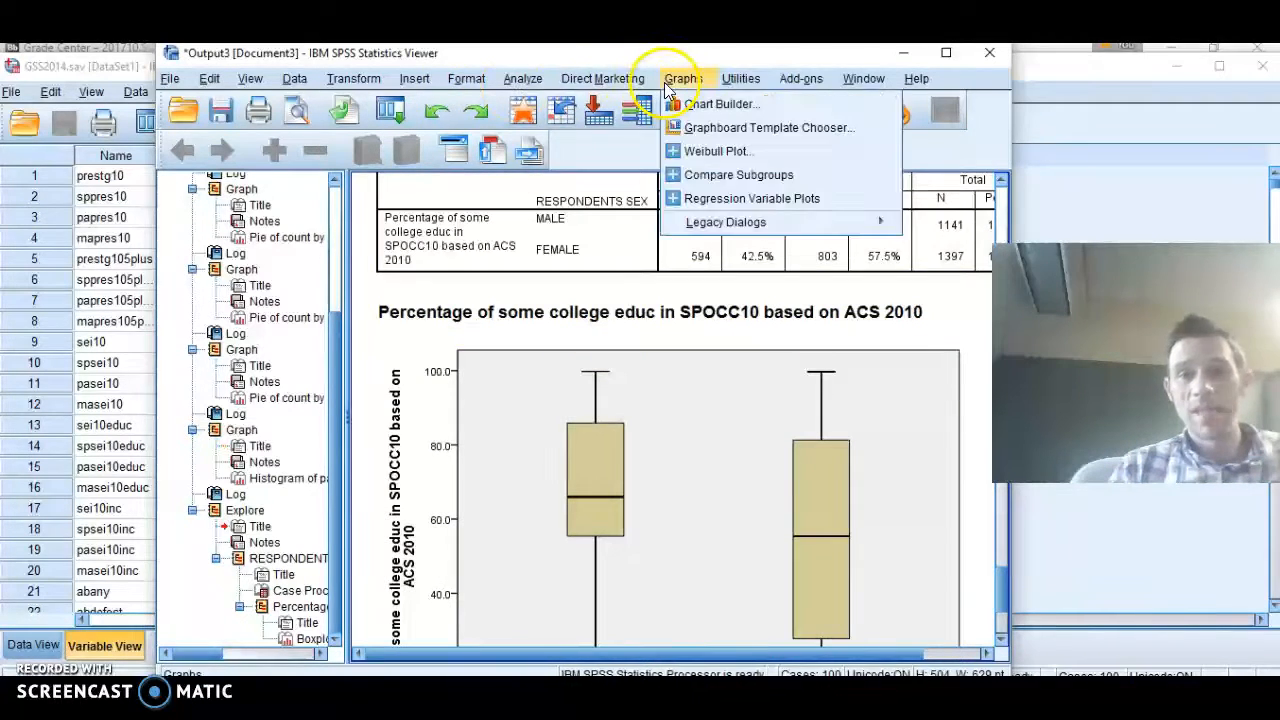
click(727, 222)
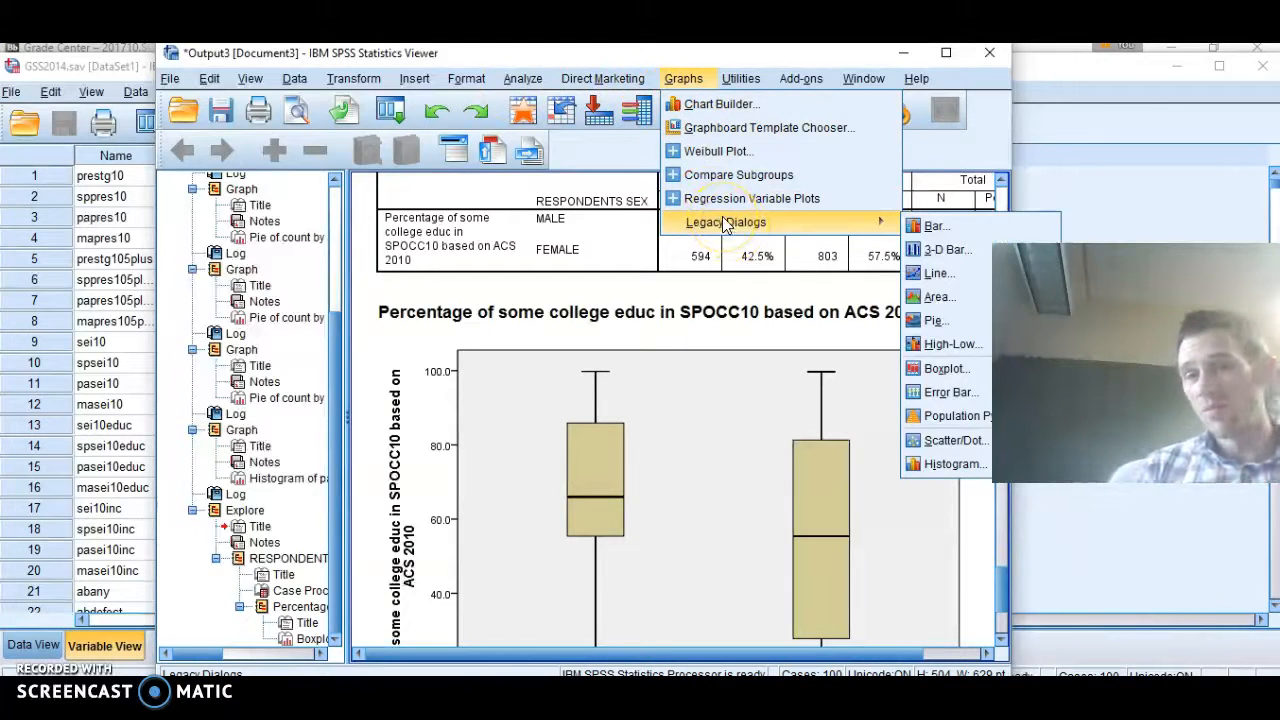